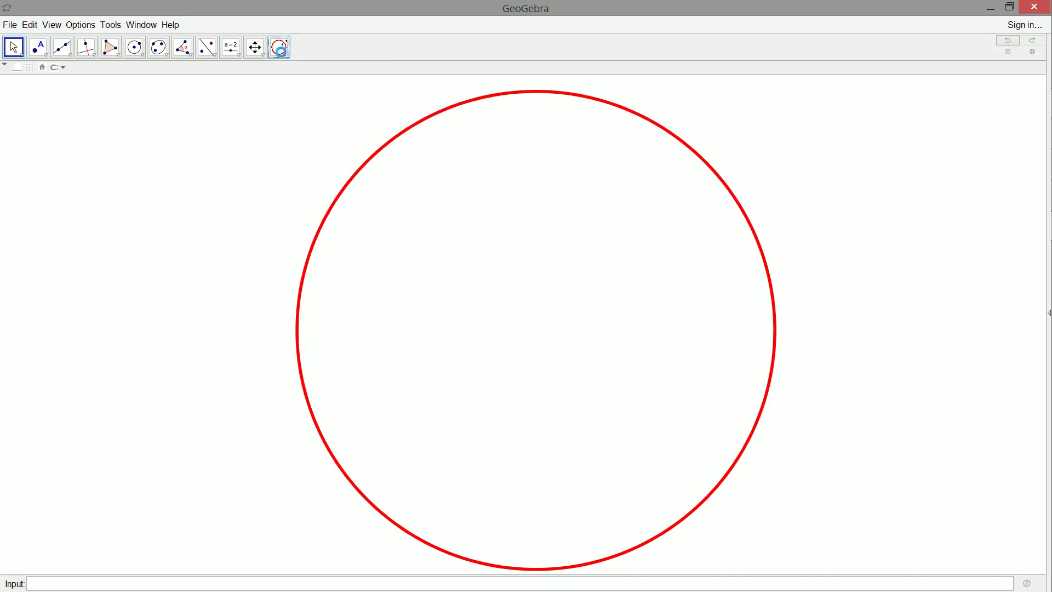
# Place a trial inverse point inside the circle, then delete it
pyautogui.click(279, 47)
pyautogui.click(416, 270)
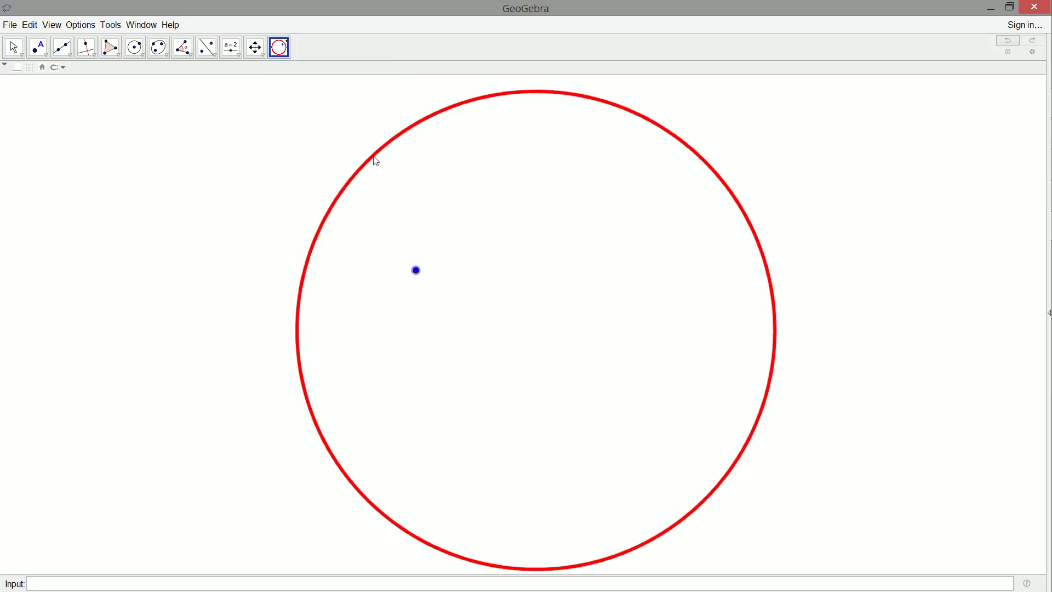
pyautogui.click(14, 47)
pyautogui.click(417, 274)
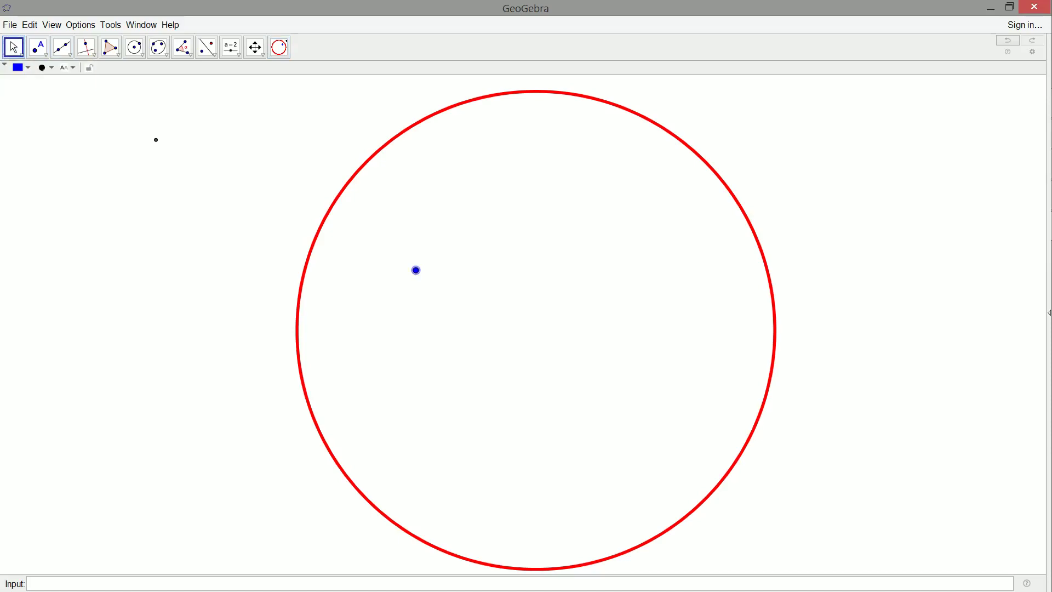
pyautogui.press('Delete')
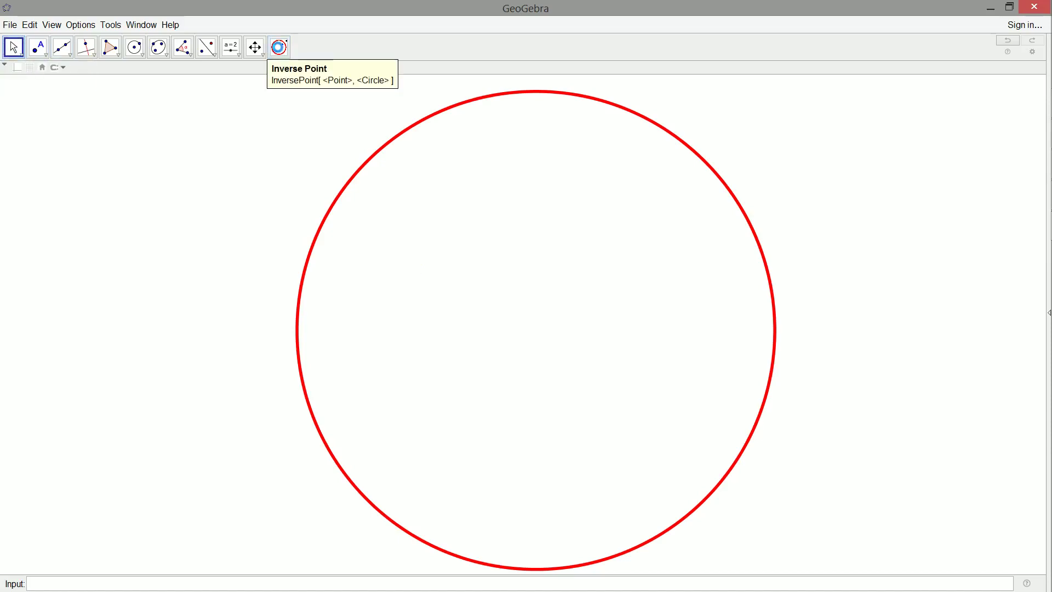
# Place two new points inside the red circle
pyautogui.click(38, 47)
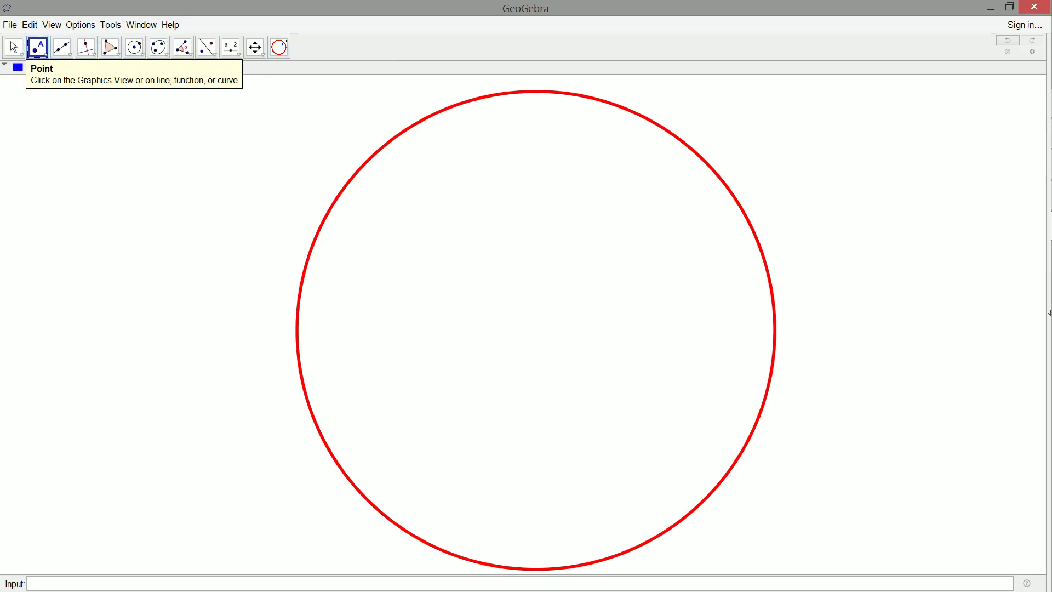
pyautogui.click(423, 265)
pyautogui.click(450, 401)
pyautogui.moveTo(374, 245); pyautogui.dragTo(493, 447)
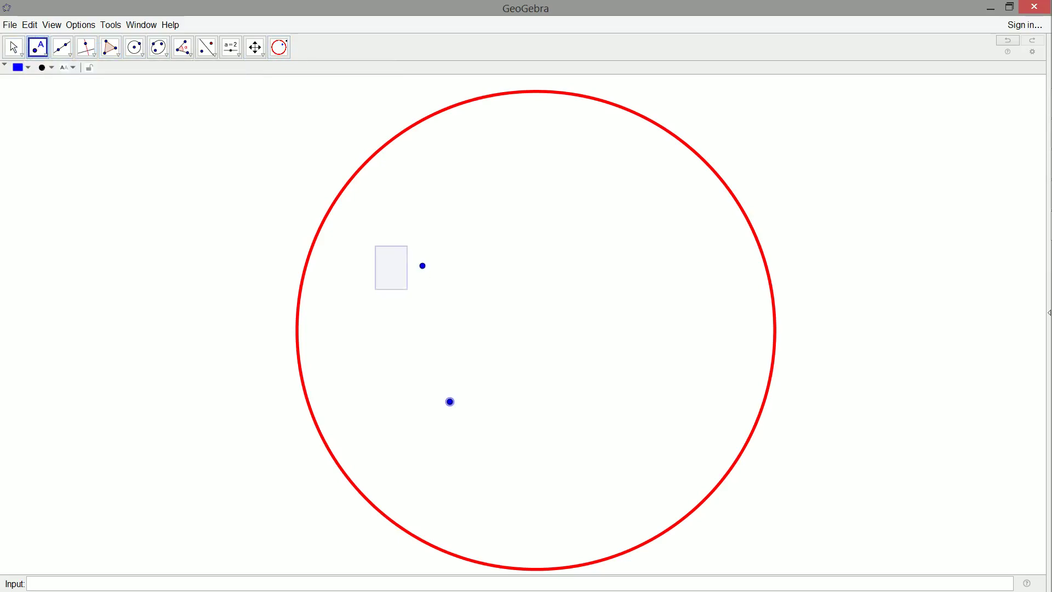
pyautogui.click(472, 344)
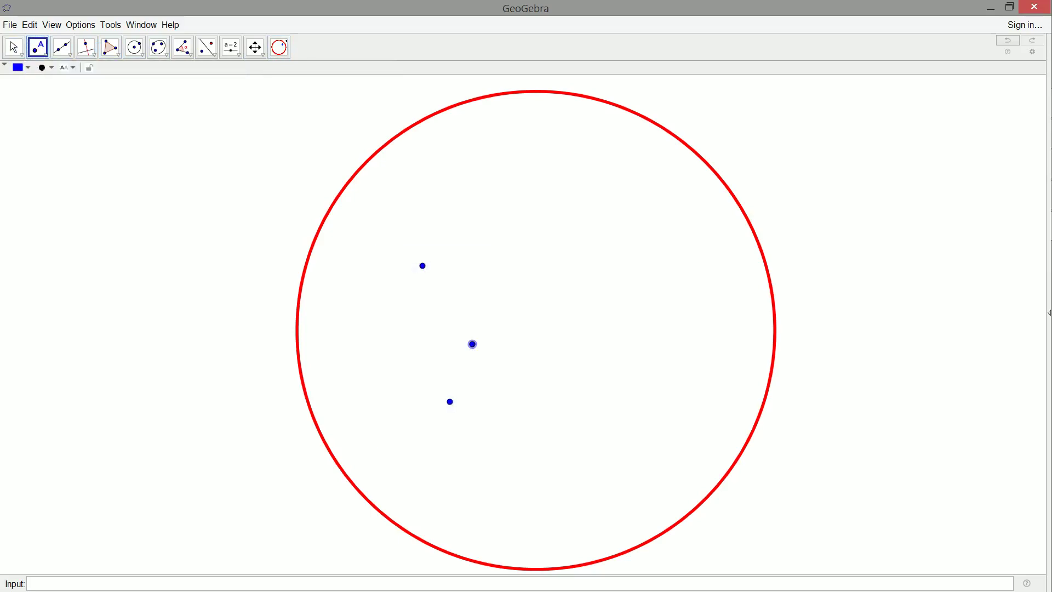
# Show the labels A and B on the two points by renaming each
pyautogui.rightClick(422, 265)
pyautogui.click(466, 334)
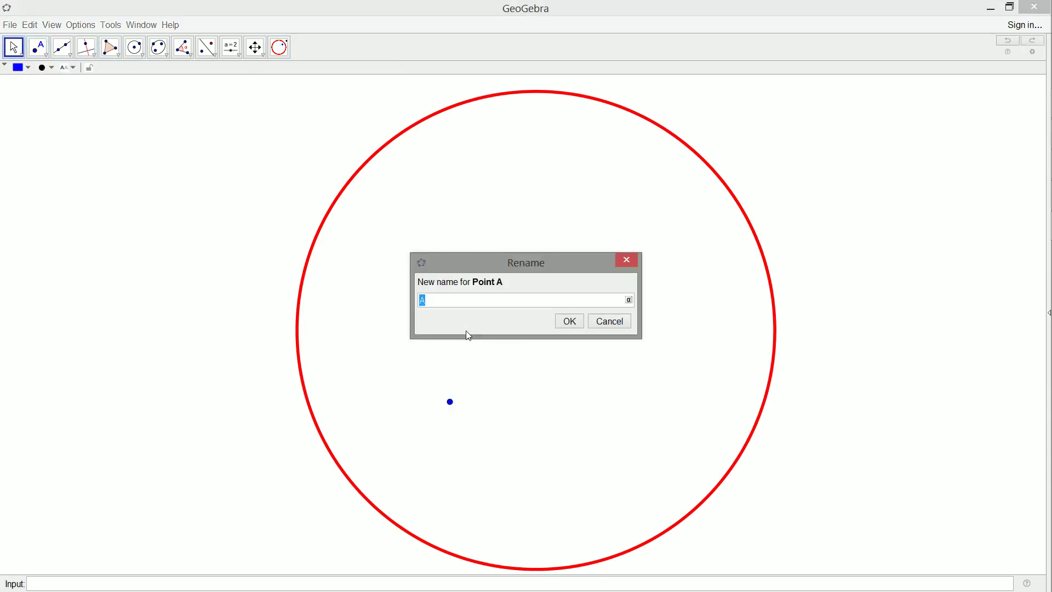
pyautogui.press('Return')
pyautogui.rightClick(449, 401)
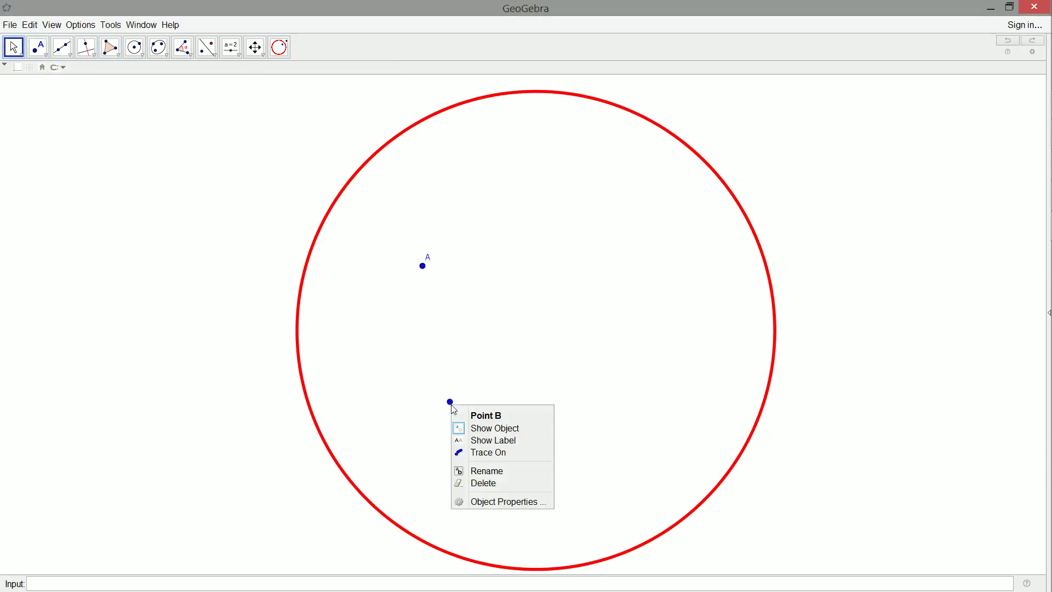
pyautogui.click(481, 475)
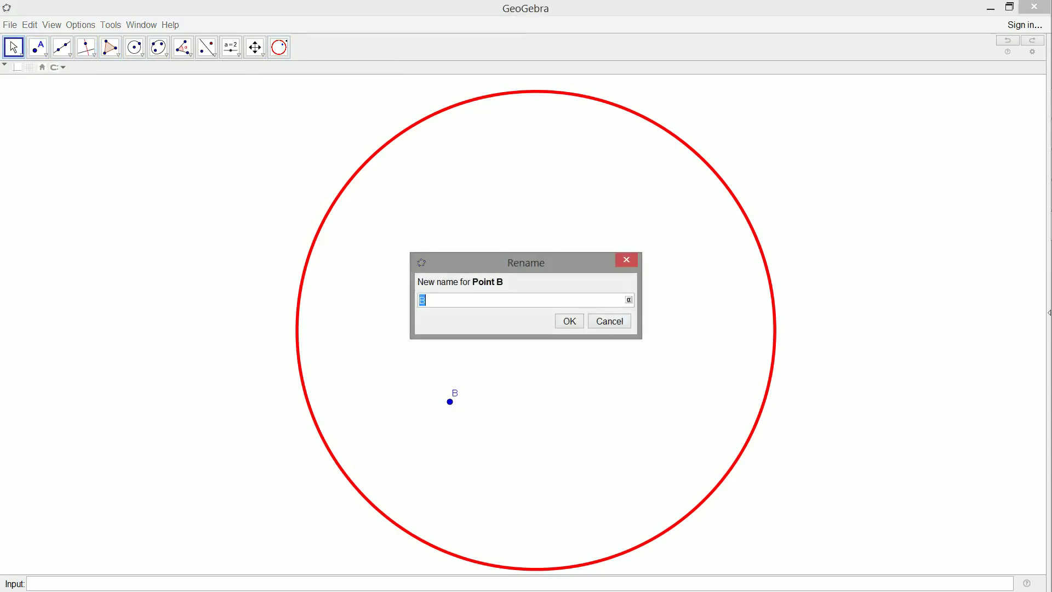
pyautogui.press('Return')
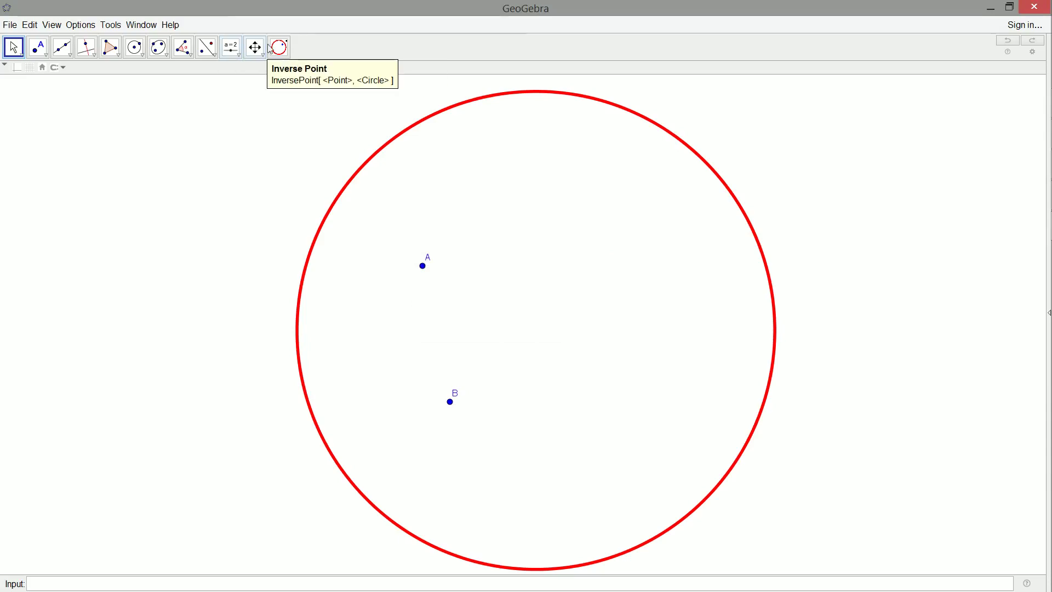
pyautogui.click(280, 51)
pyautogui.click(61, 47)
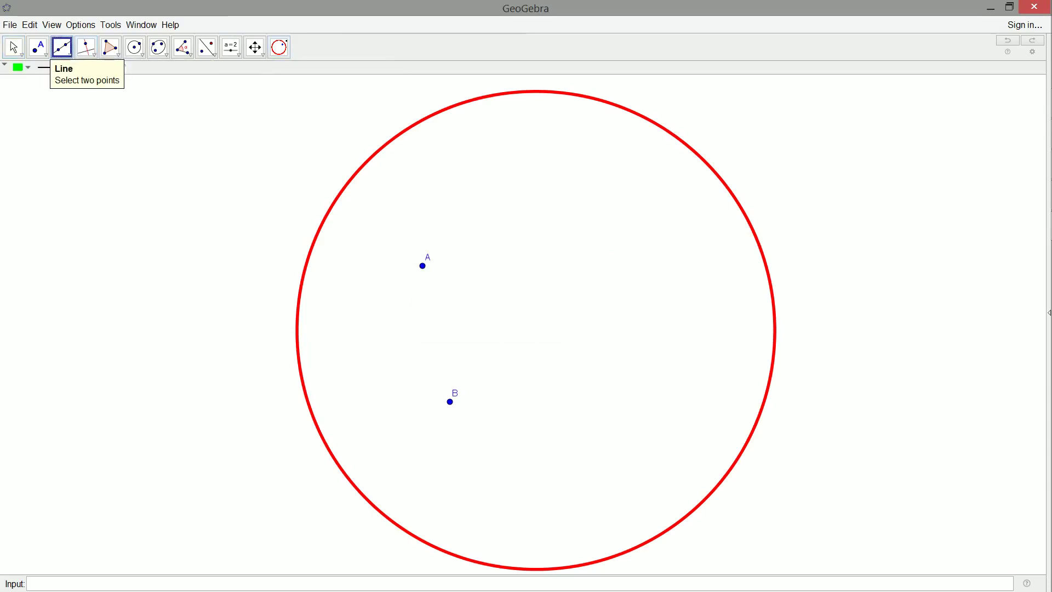
pyautogui.click(450, 401)
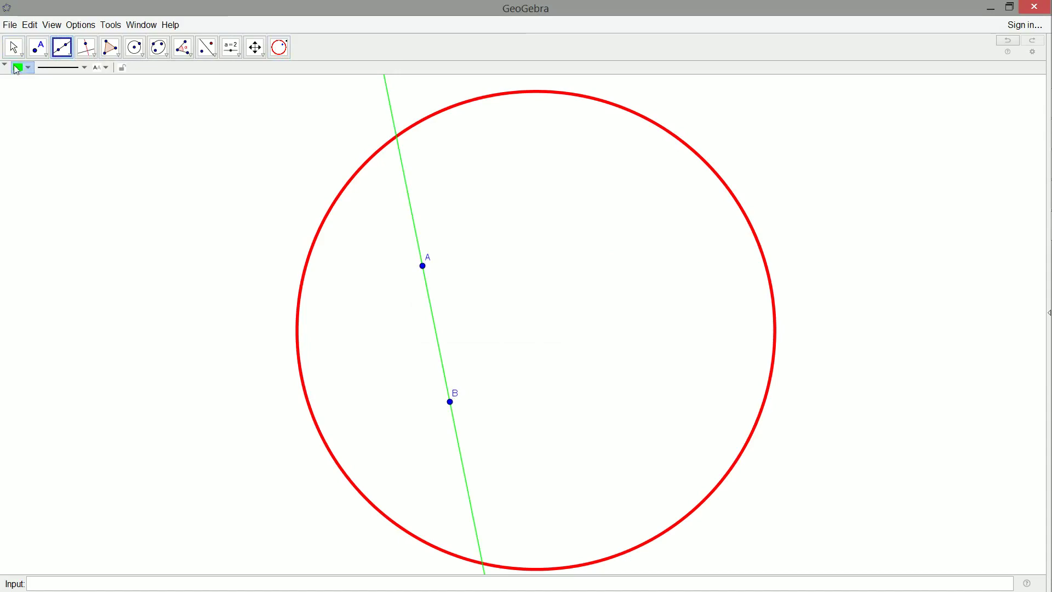
pyautogui.click(17, 47)
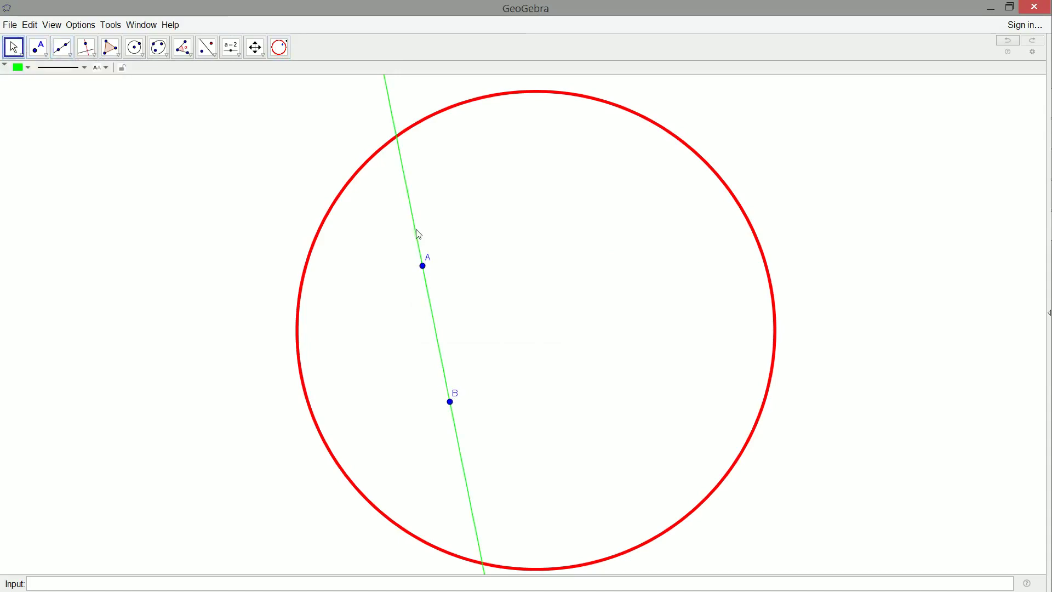
pyautogui.press('Delete')
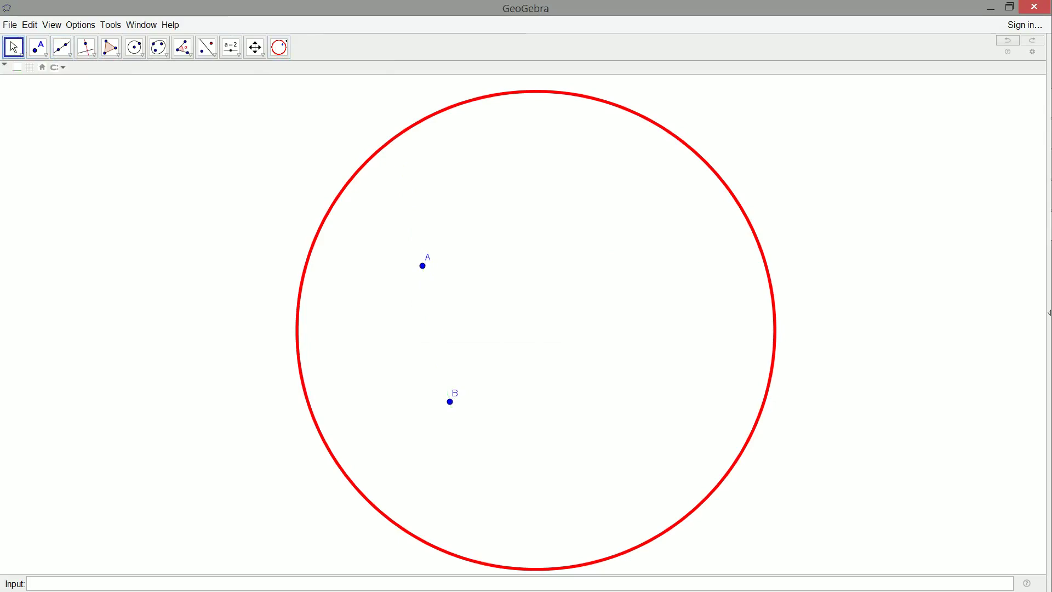
# Invert point A and then point B in the red circle
pyautogui.click(278, 47)
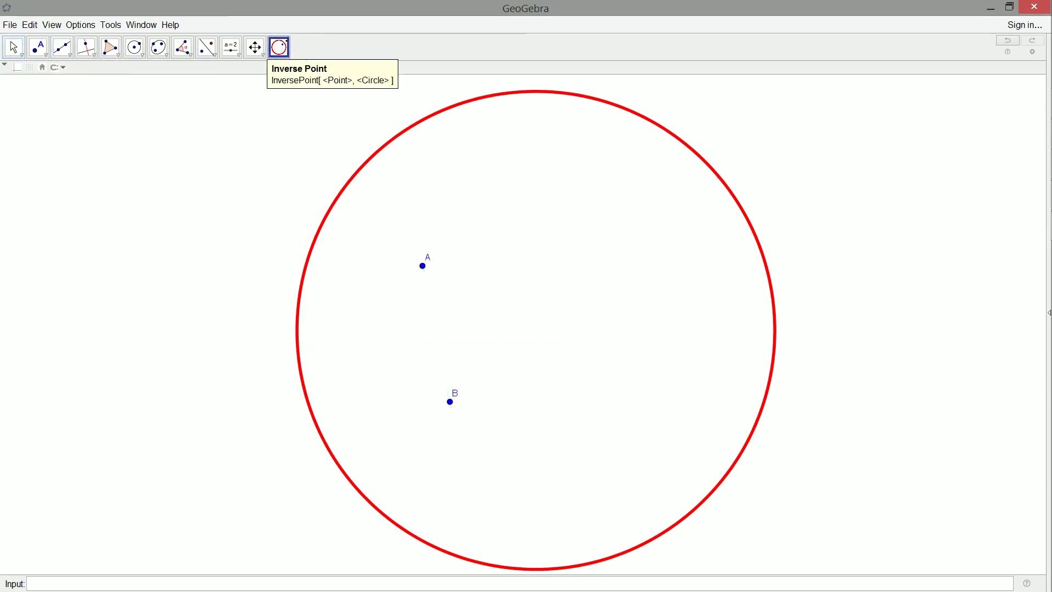
pyautogui.click(423, 265)
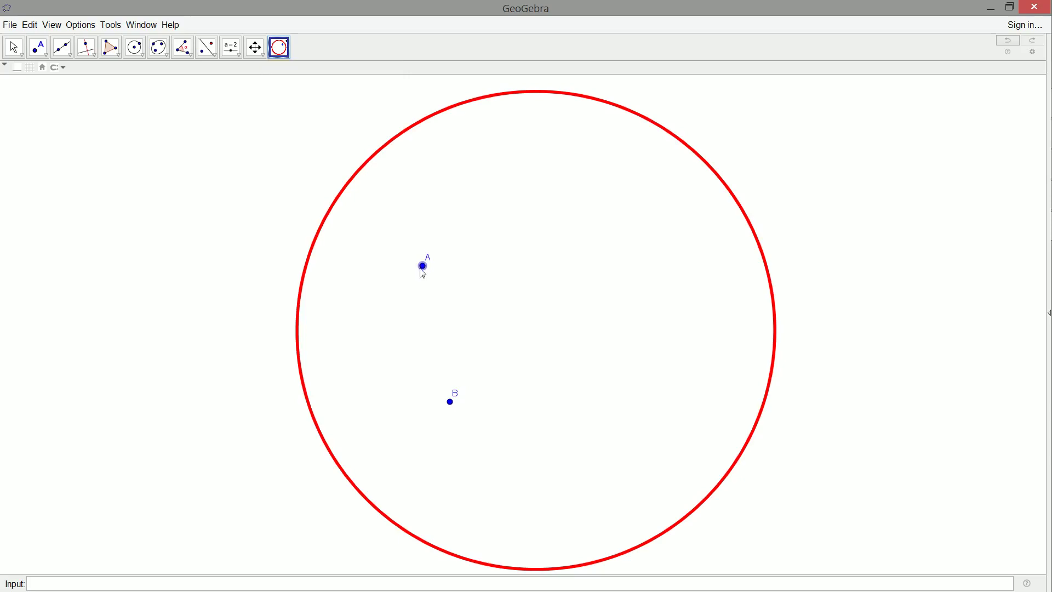
pyautogui.click(323, 233)
pyautogui.click(449, 401)
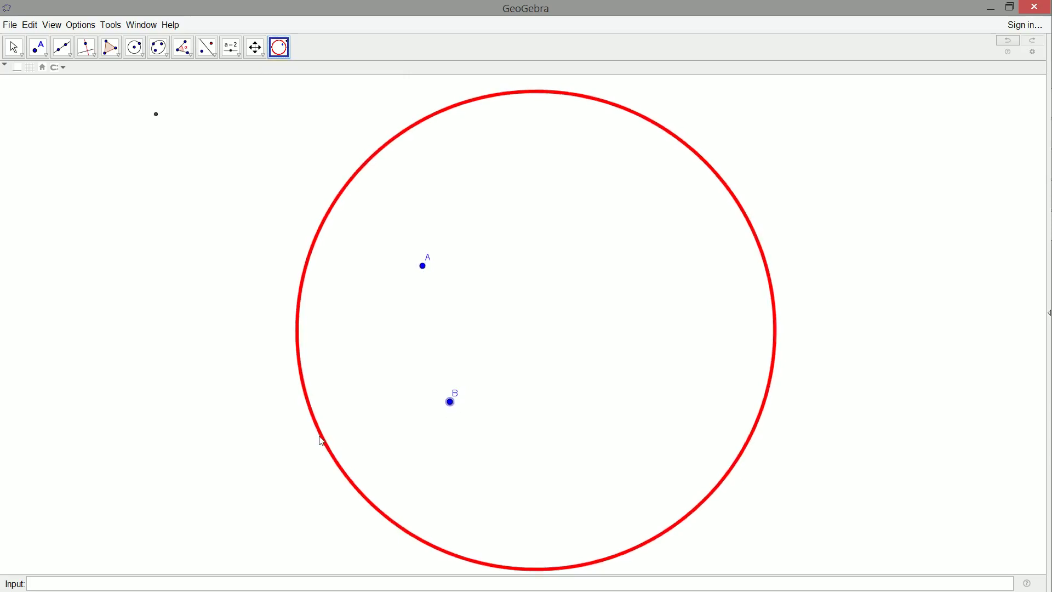
pyautogui.click(320, 441)
pyautogui.scroll(-3, 307, 405)
pyautogui.scroll(-1, 330, 370)
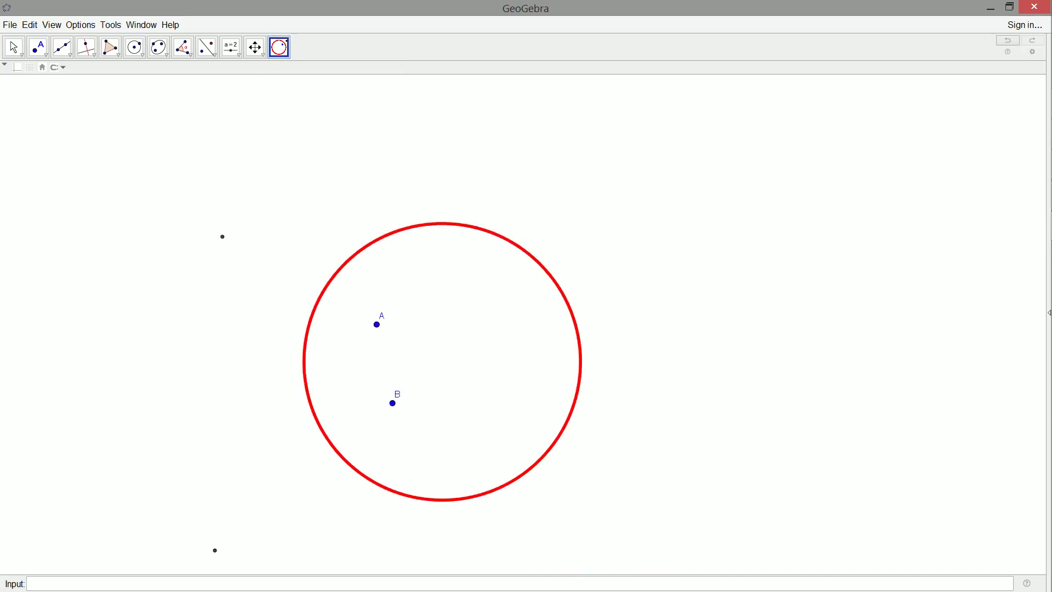
pyautogui.scroll(-2, 328, 370)
pyautogui.scroll(2, 329, 370)
pyautogui.scroll(1, 242, 493)
pyautogui.scroll(3, 242, 494)
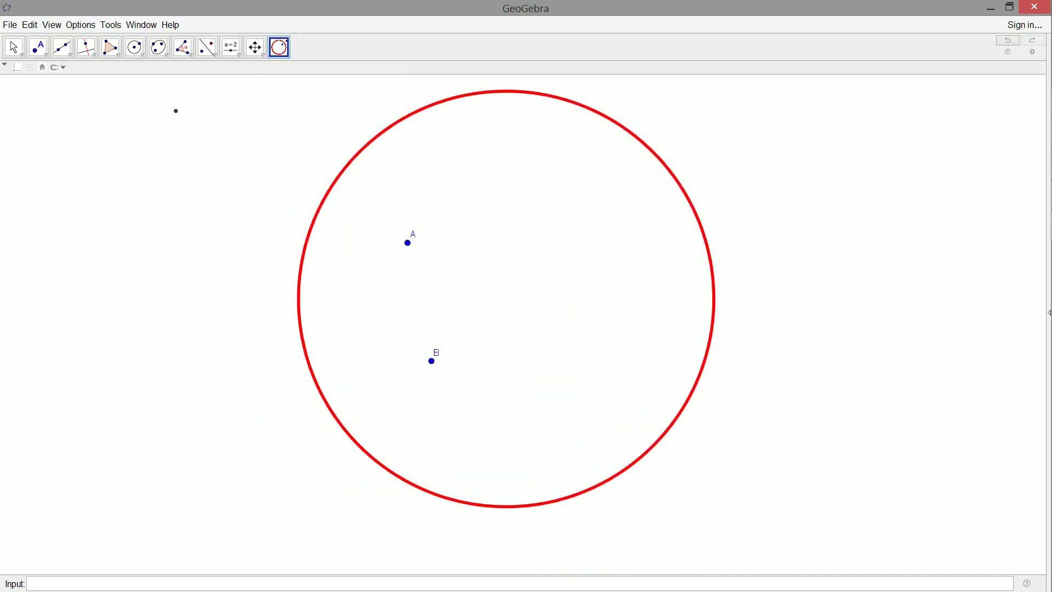
pyautogui.scroll(-2, 243, 493)
pyautogui.scroll(1, 242, 494)
pyautogui.scroll(1, 99, 566)
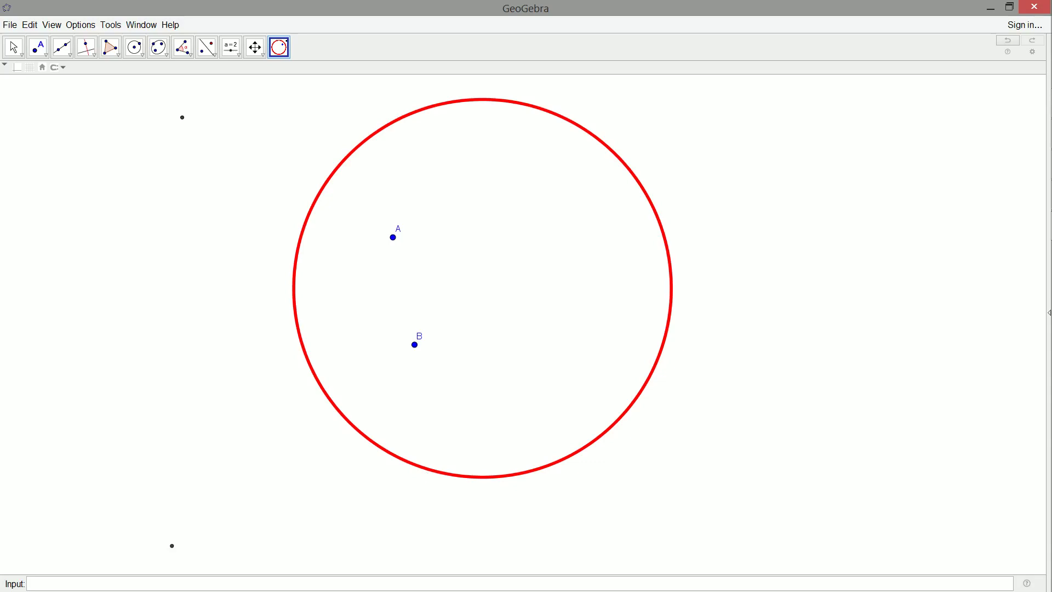
# Undo a stray point below B, then drag B lower-left inside the circle
pyautogui.click(415, 346)
pyautogui.click(408, 359)
pyautogui.hotkey('ctrl', 'z')
pyautogui.click(13, 47)
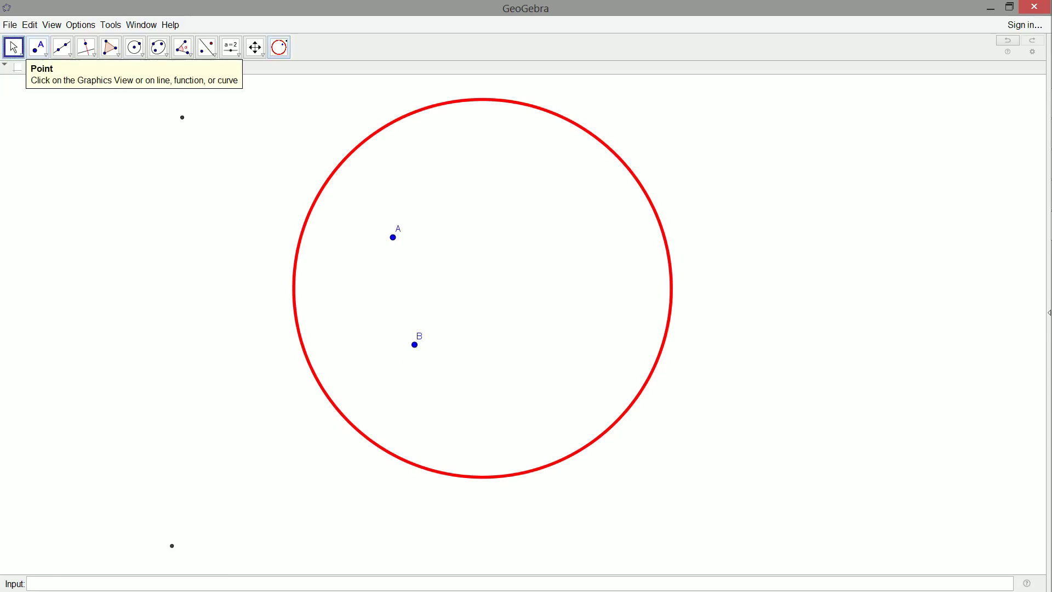
pyautogui.moveTo(415, 345)
pyautogui.mouseDown()
pyautogui.moveTo(570, 283)
pyautogui.moveTo(376, 357)
pyautogui.mouseUp()
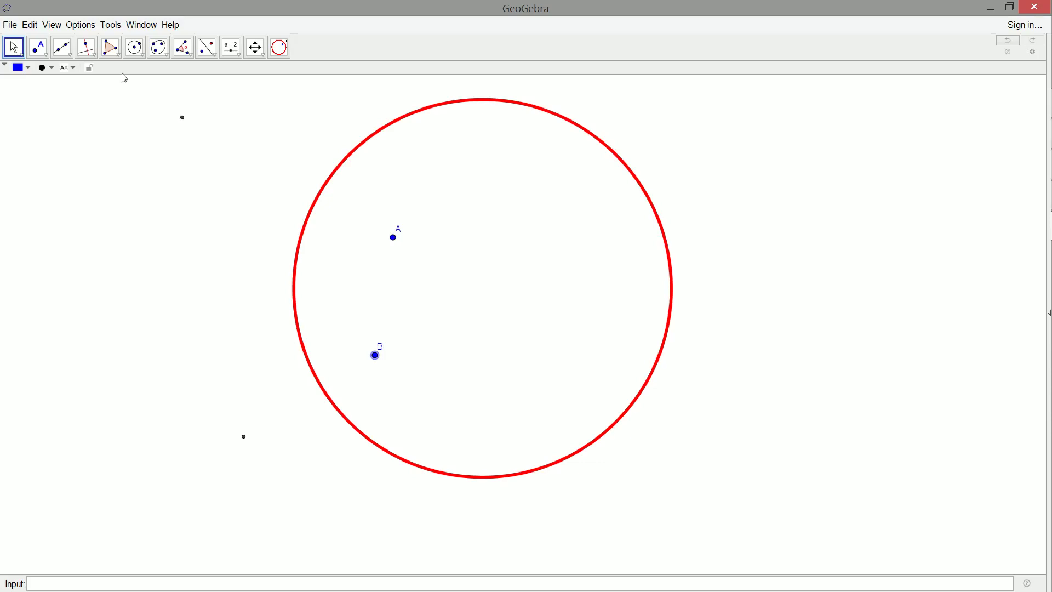
pyautogui.click(86, 47)
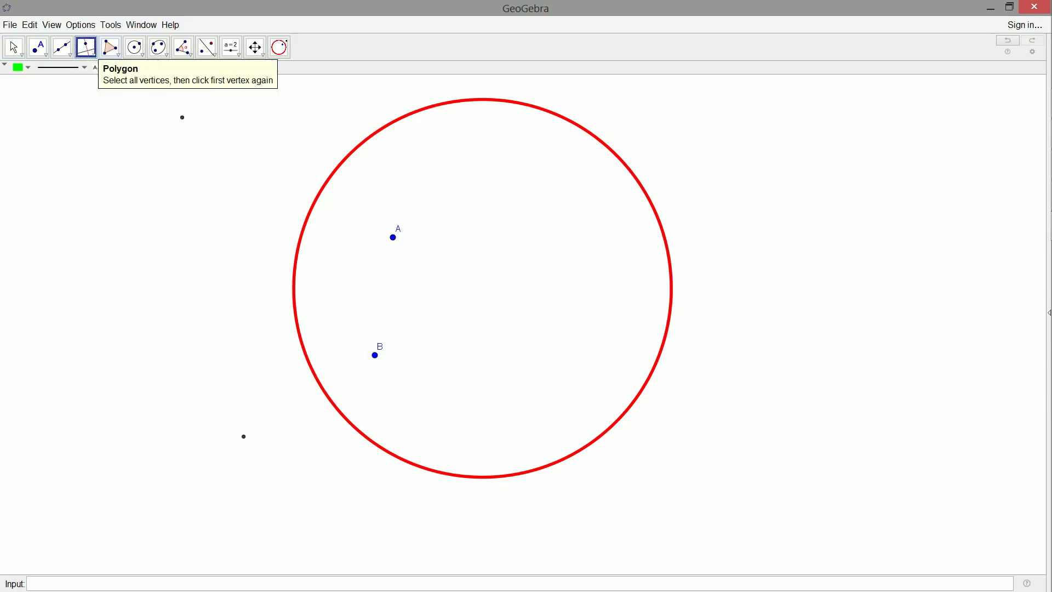
# Draw green perpendicular bisectors between A and B and their outer inverse points
pyautogui.click(95, 58)
pyautogui.click(130, 111)
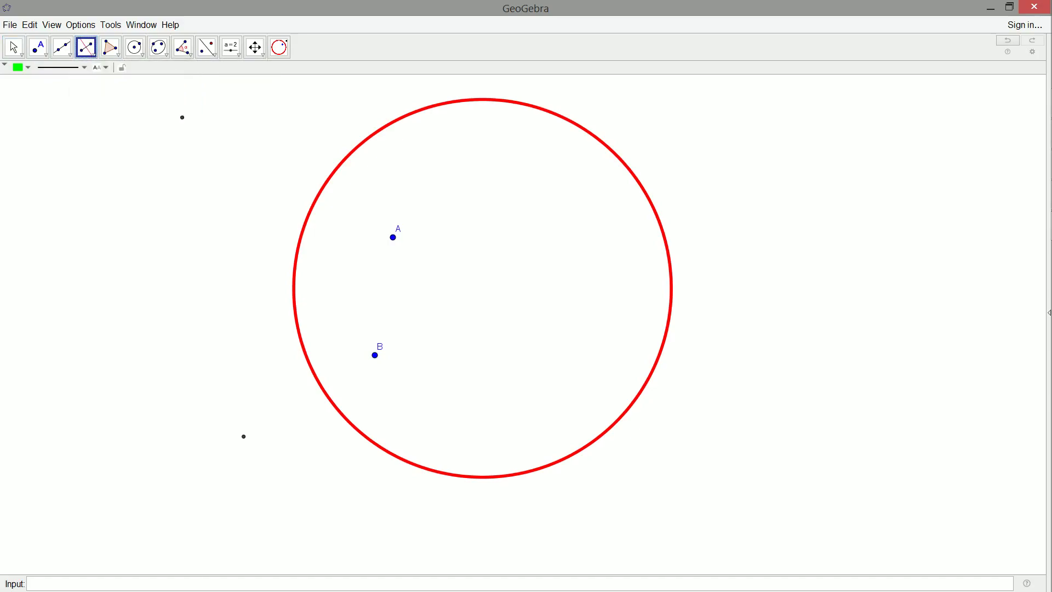
pyautogui.click(183, 116)
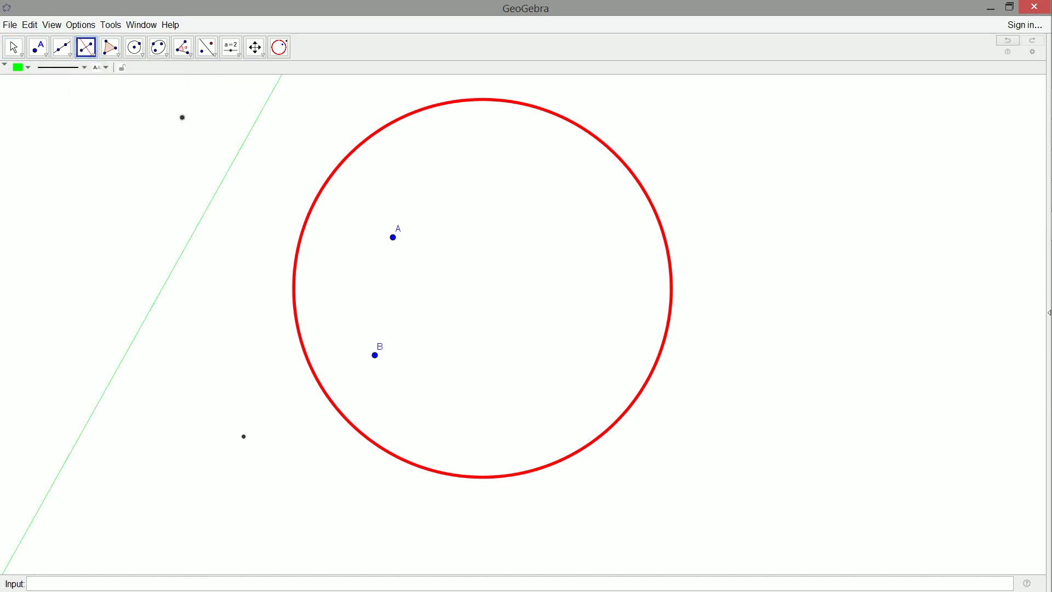
pyautogui.click(393, 237)
pyautogui.click(375, 355)
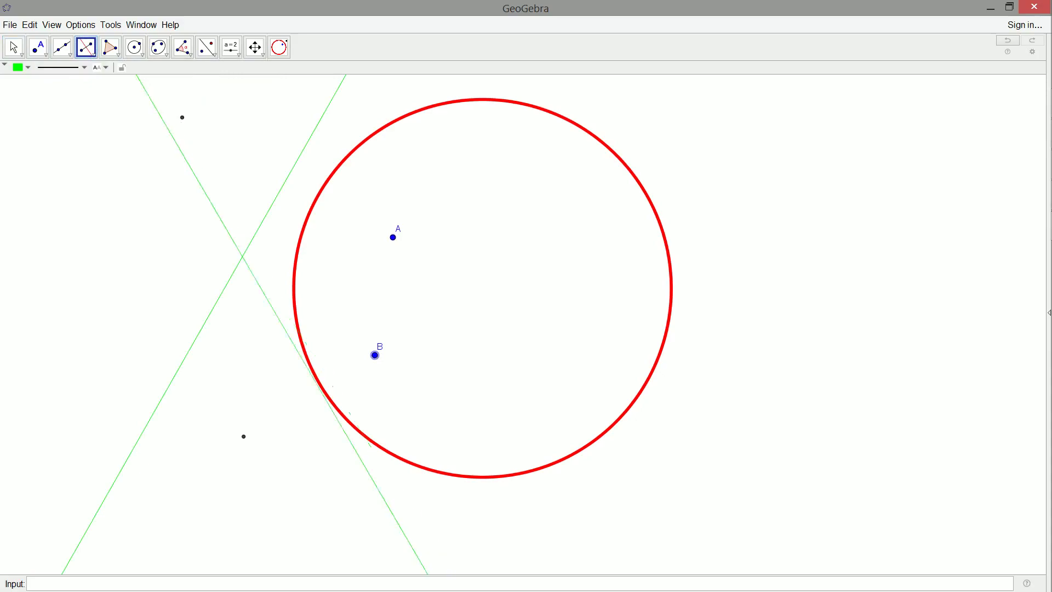
pyautogui.click(243, 436)
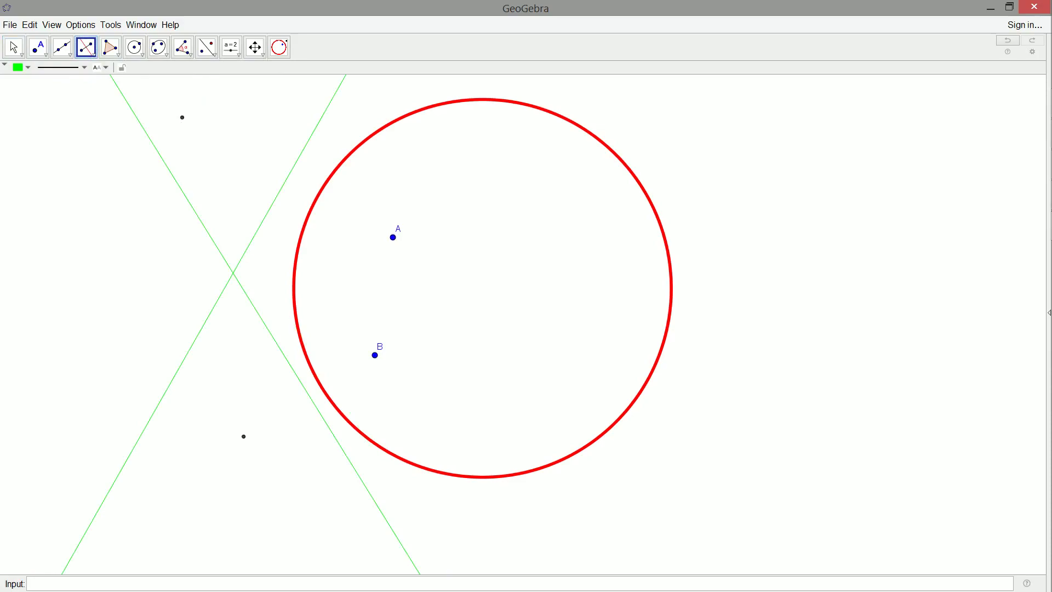
# Mark the bisectors' intersection and draw a purple circle centred there through A
pyautogui.click(37, 47)
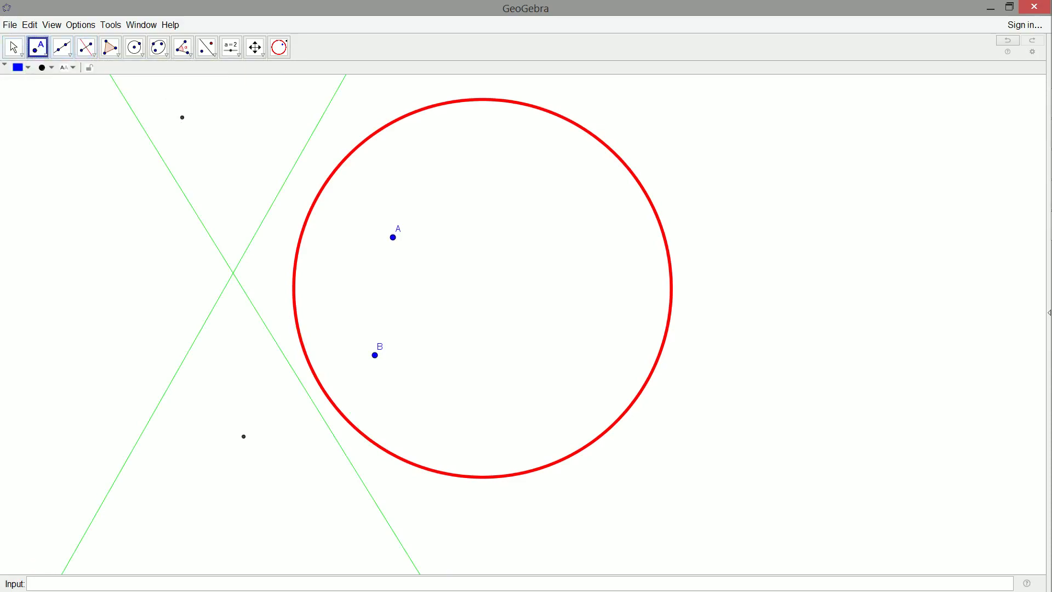
pyautogui.click(233, 274)
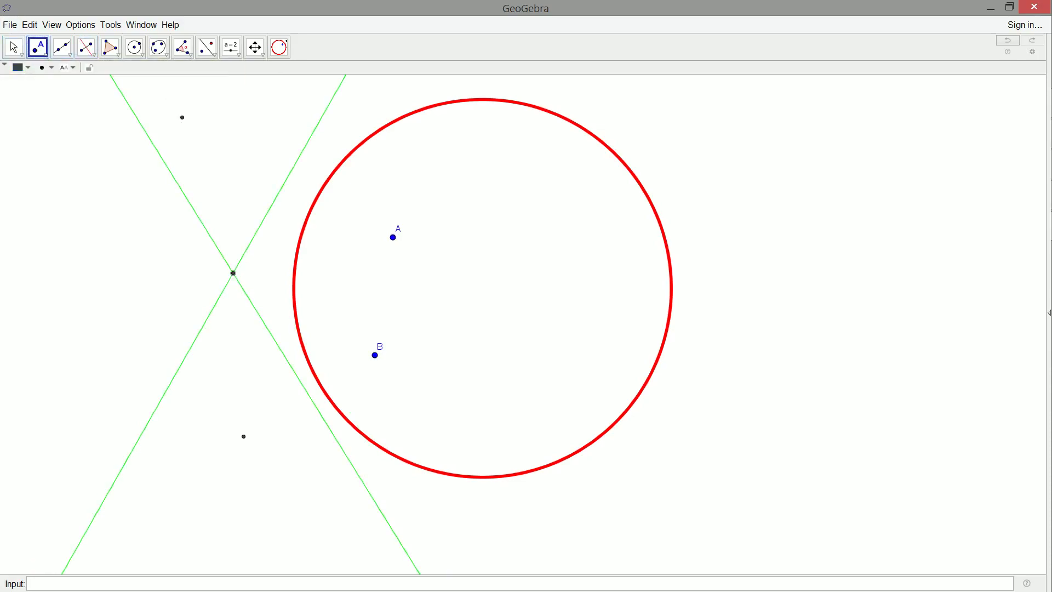
pyautogui.click(135, 46)
pyautogui.click(234, 273)
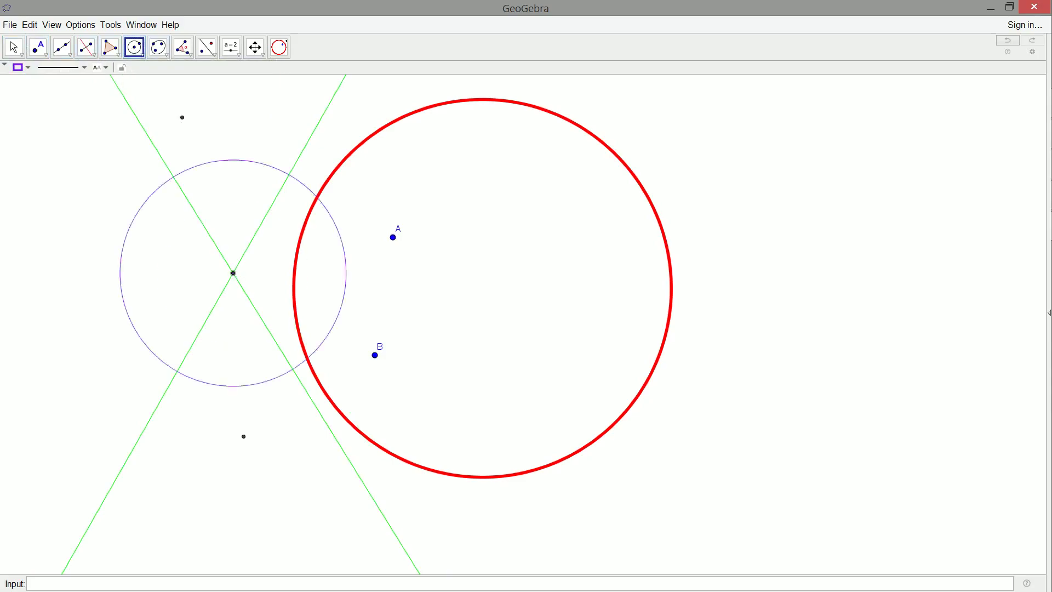
pyautogui.click(394, 237)
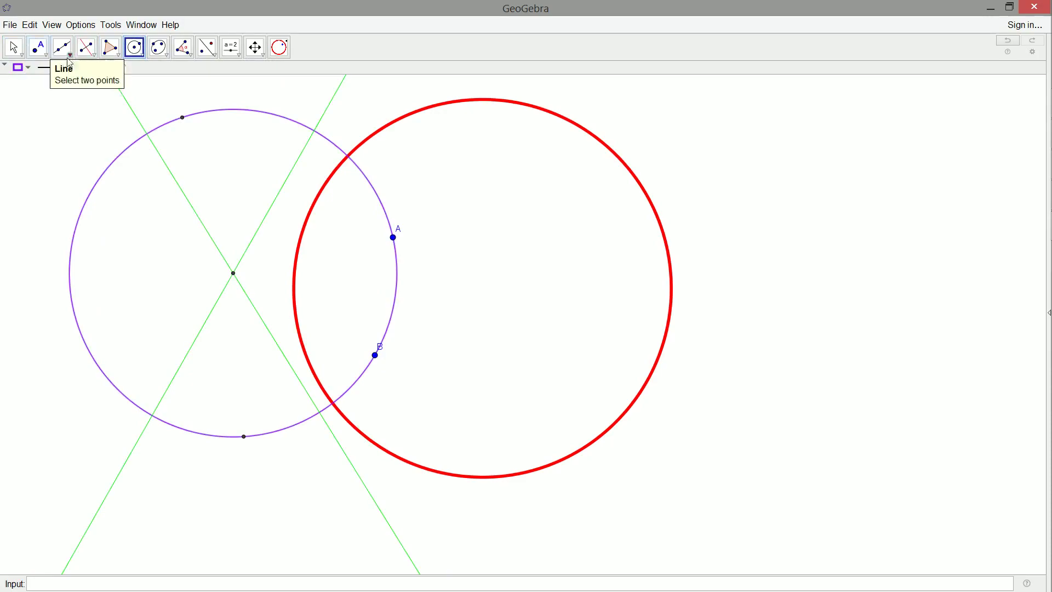
# Mark the upper and lower crossings of the purple and red circles
pyautogui.click(37, 47)
pyautogui.click(347, 155)
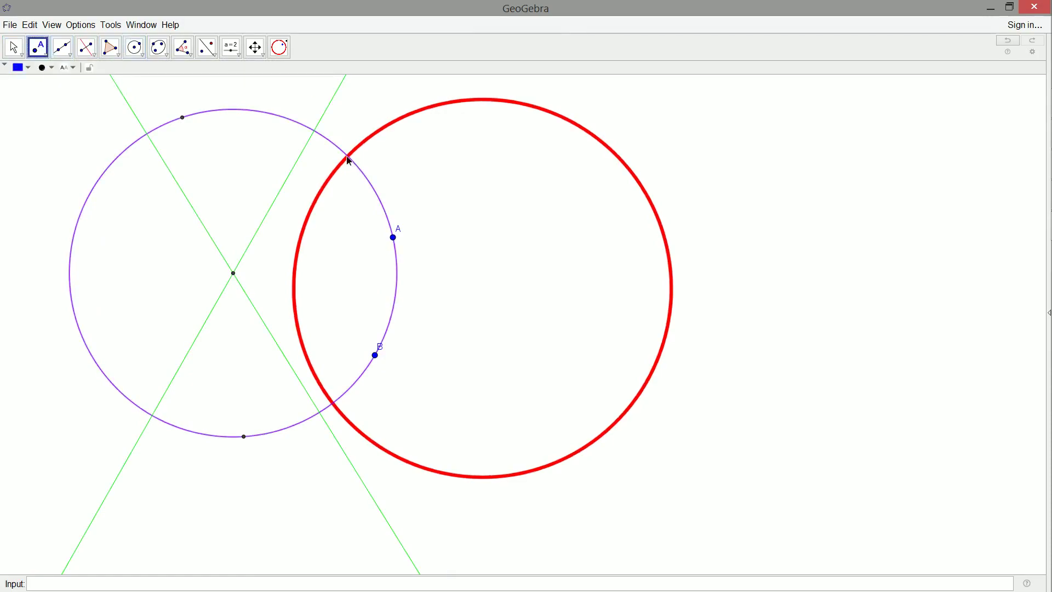
pyautogui.click(333, 405)
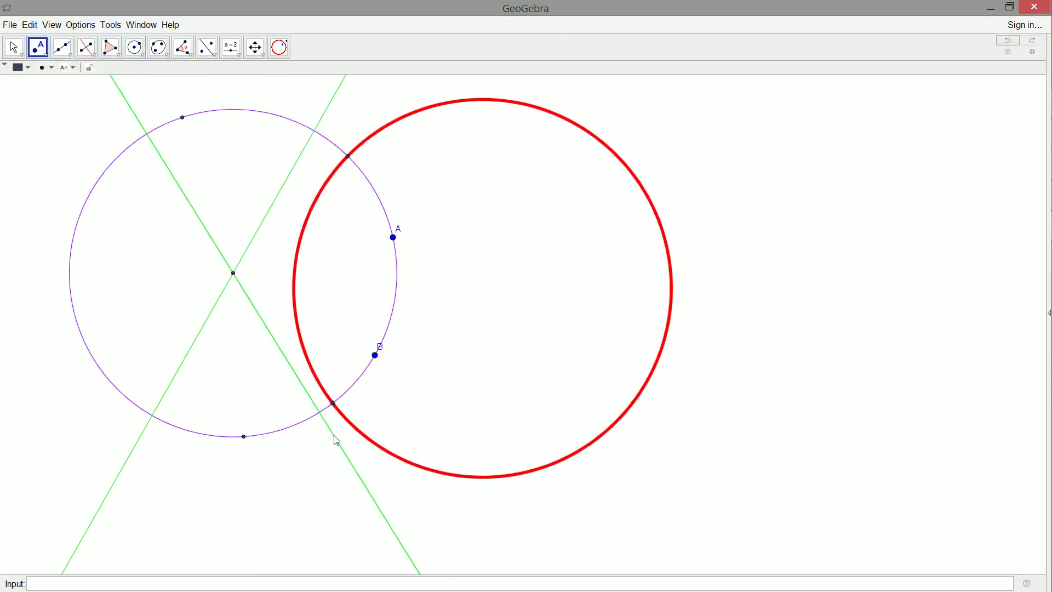
# Hide the purple circle, both outer points and both green lines with Ctrl+G
pyautogui.click(15, 51)
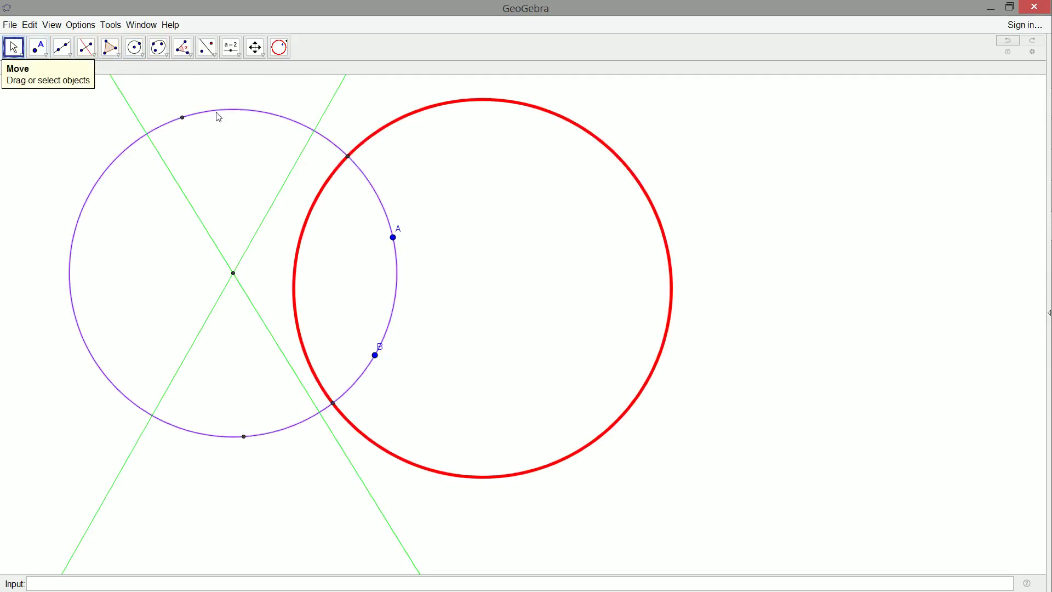
pyautogui.click(219, 110)
pyautogui.hotkey('ctrl', 'g')
pyautogui.click(181, 118)
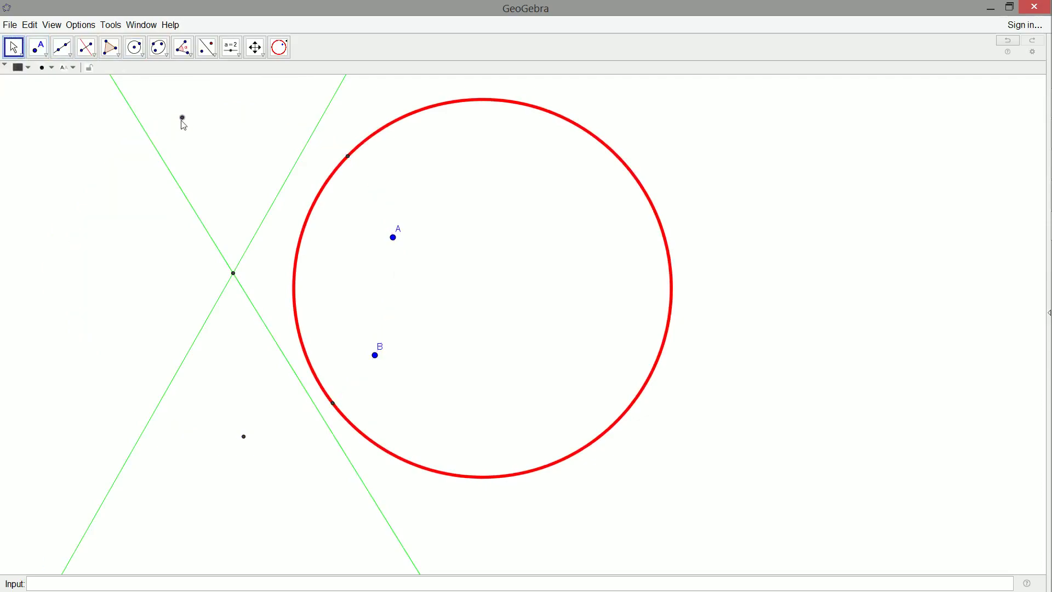
pyautogui.hotkey('ctrl', 'g')
pyautogui.click(220, 250)
pyautogui.hotkey('ctrl', 'g')
pyautogui.click(257, 230)
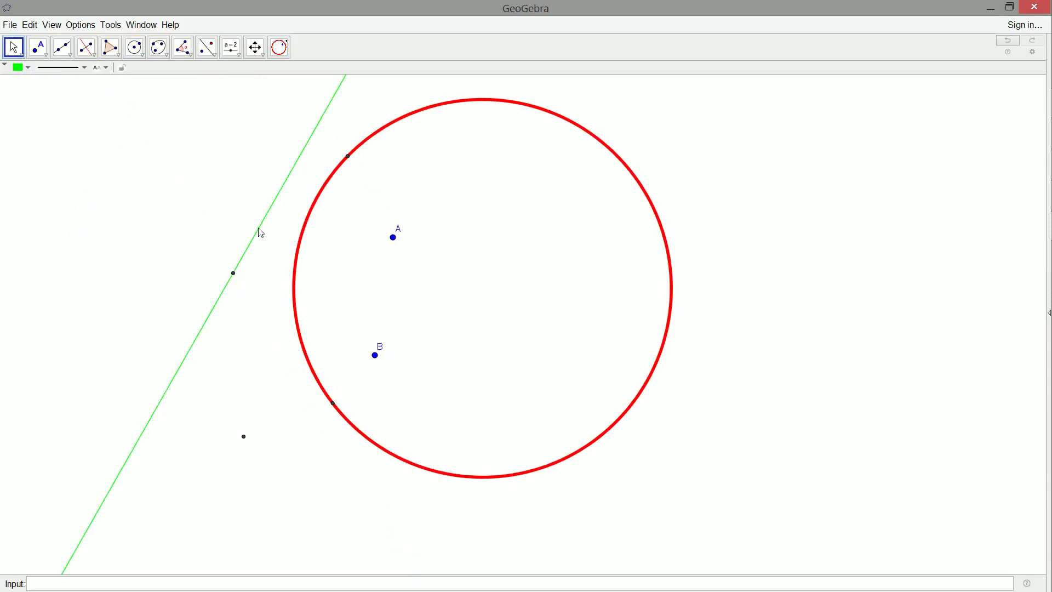
pyautogui.hotkey('ctrl', 'g')
pyautogui.click(245, 436)
pyautogui.hotkey('ctrl', 'g')
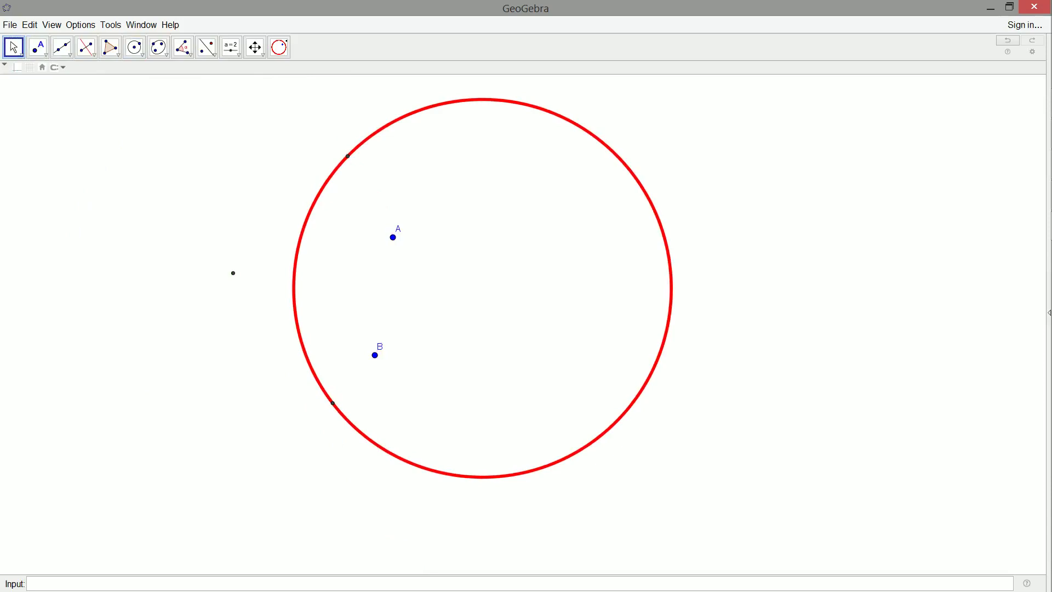
# Draw a circular arc from the lower circle crossing to the upper crossing
pyautogui.click(138, 54)
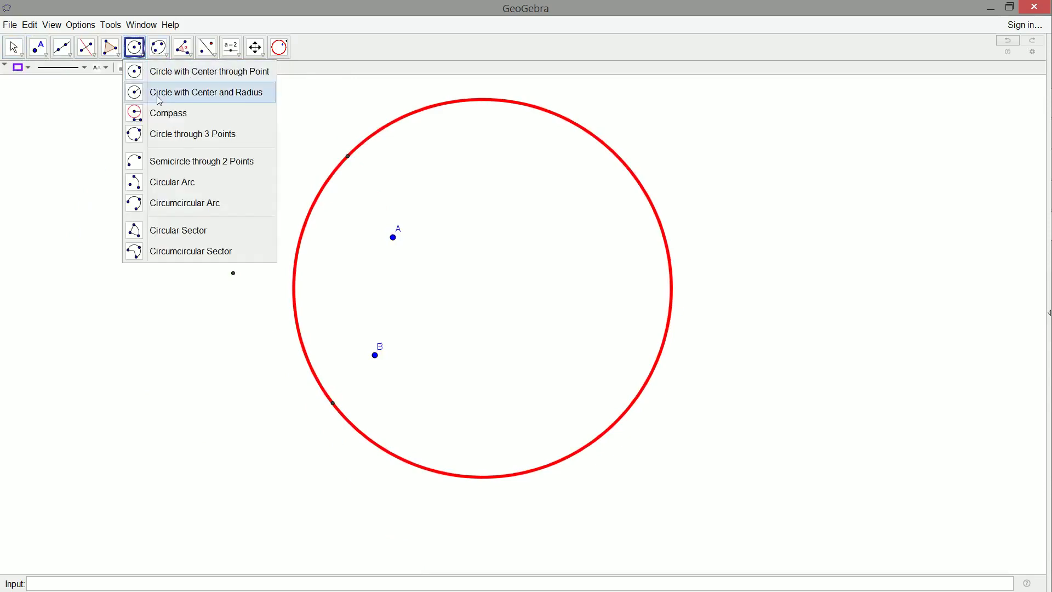
pyautogui.click(176, 182)
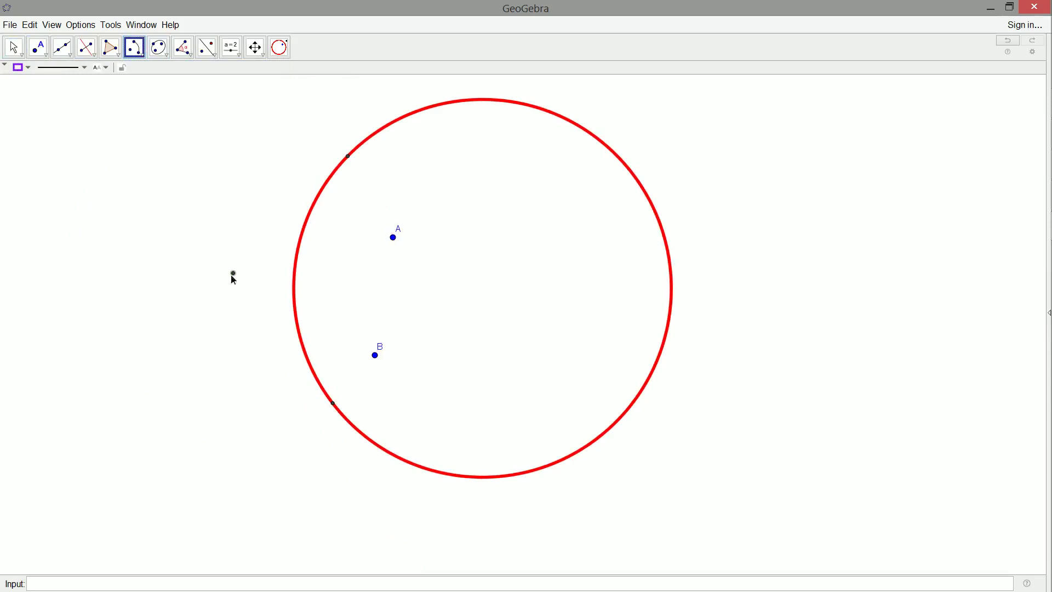
pyautogui.click(332, 403)
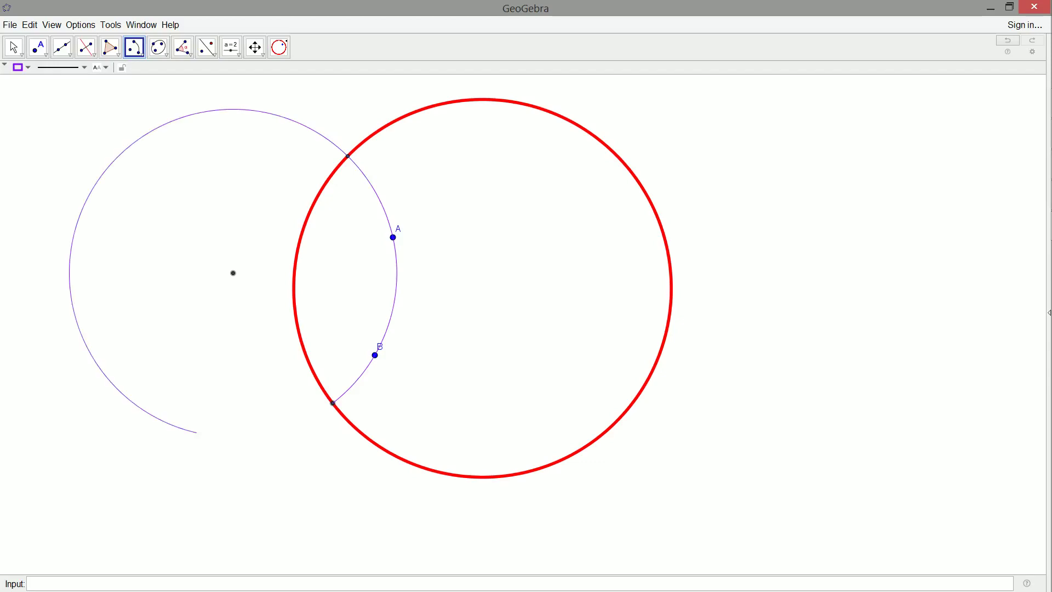
pyautogui.click(348, 158)
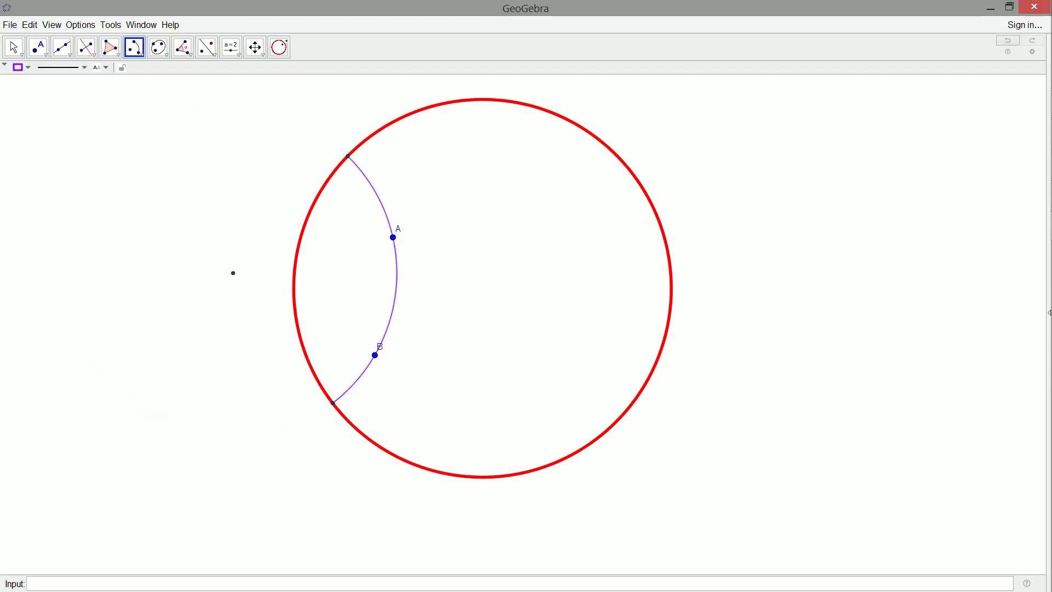
pyautogui.click(14, 46)
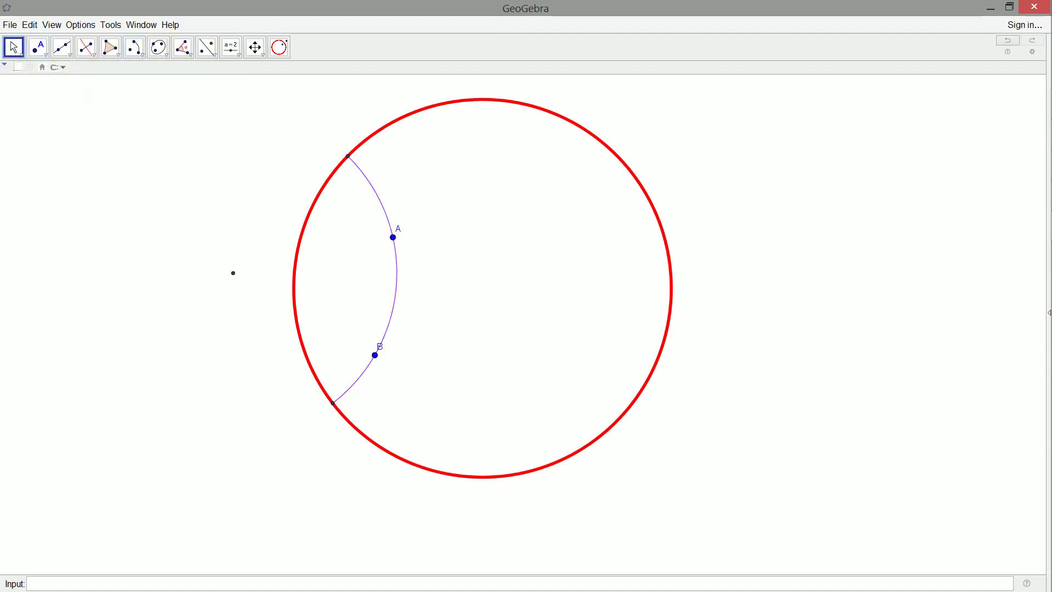
# Delete the centre point and hide both arc endpoints with Ctrl+G
pyautogui.click(232, 273)
pyautogui.press('Delete')
pyautogui.click(348, 156)
pyautogui.hotkey('ctrl', 'g')
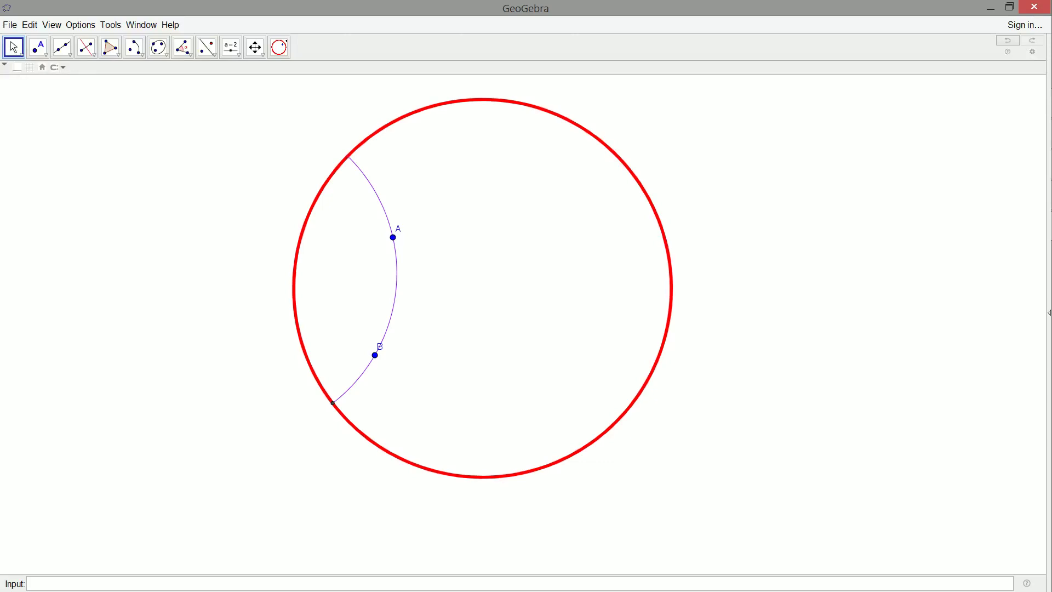
pyautogui.click(333, 402)
pyautogui.hotkey('ctrl', 'g')
# Recolour the purple arc green
pyautogui.click(400, 281)
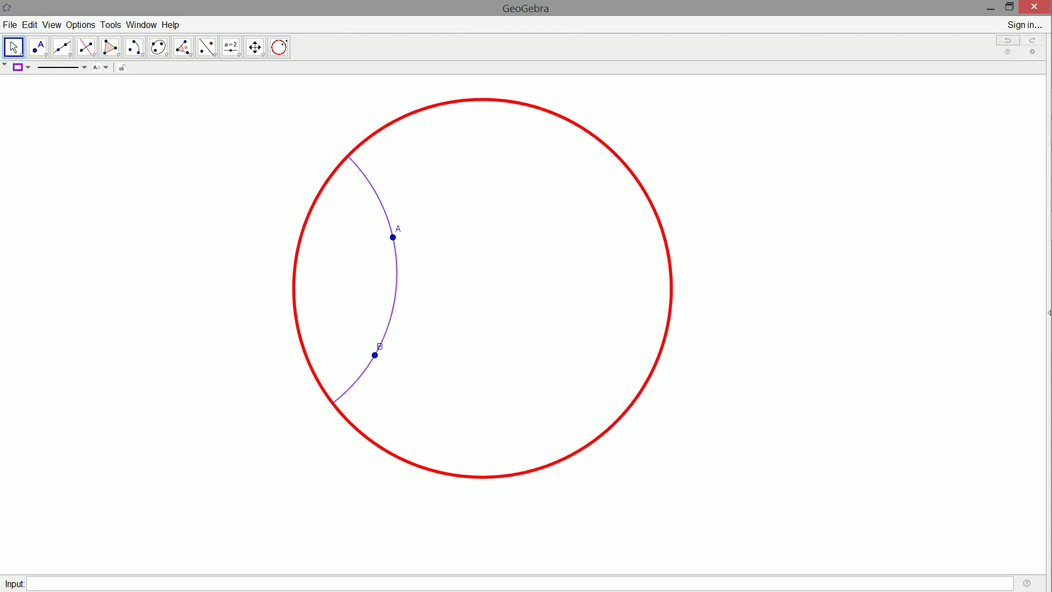
pyautogui.click(19, 68)
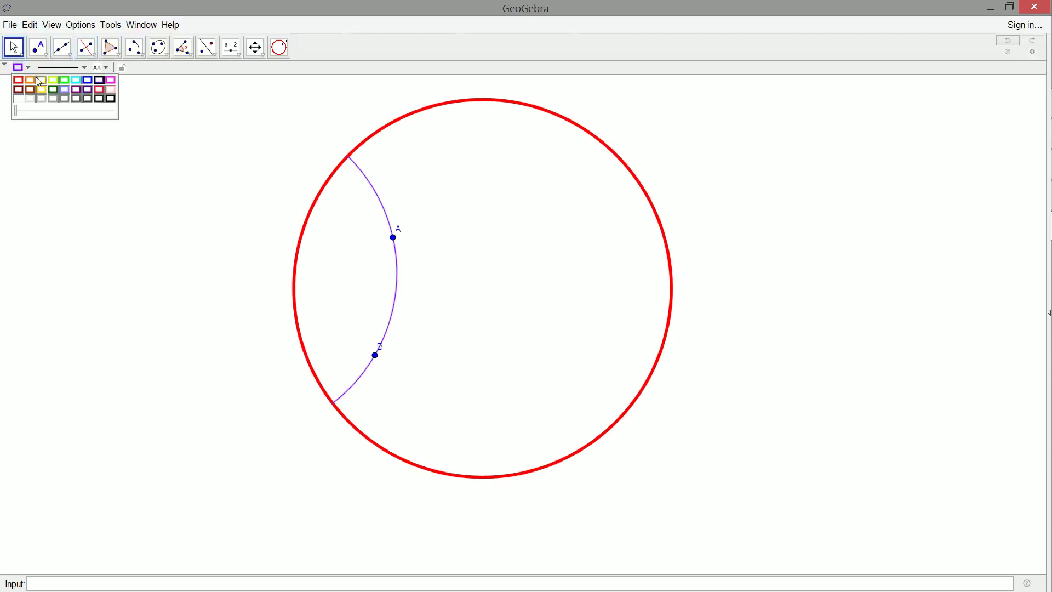
pyautogui.click(64, 82)
pyautogui.press('Escape')
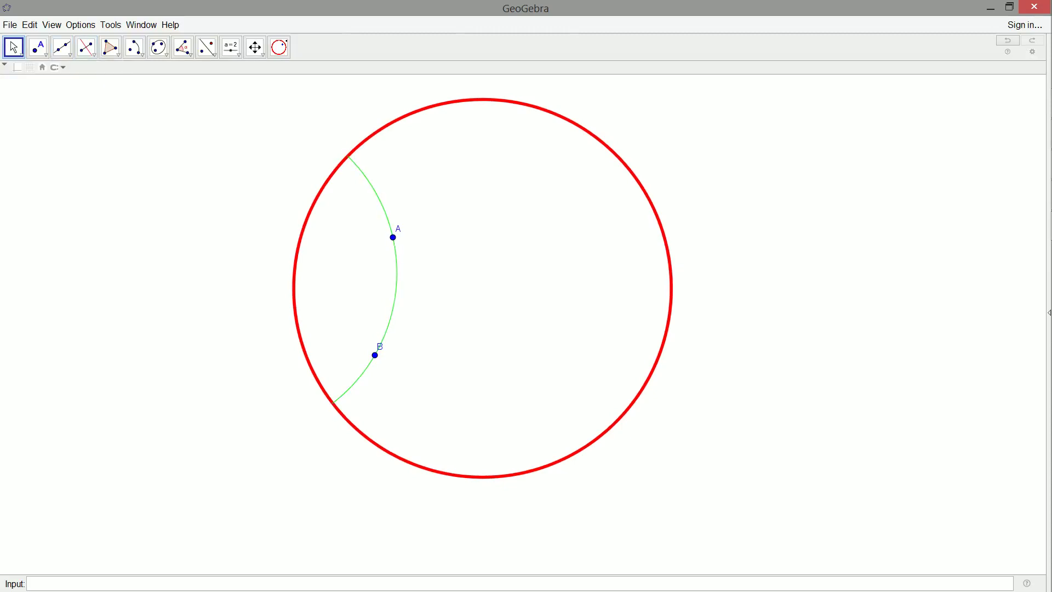
# Drag B and A around inside the disk to confirm the arc follows them
pyautogui.moveTo(375, 356)
pyautogui.mouseDown()
pyautogui.moveTo(409, 187)
pyautogui.moveTo(505, 227)
pyautogui.moveTo(432, 393)
pyautogui.moveTo(333, 284)
pyautogui.moveTo(341, 264)
pyautogui.mouseUp()
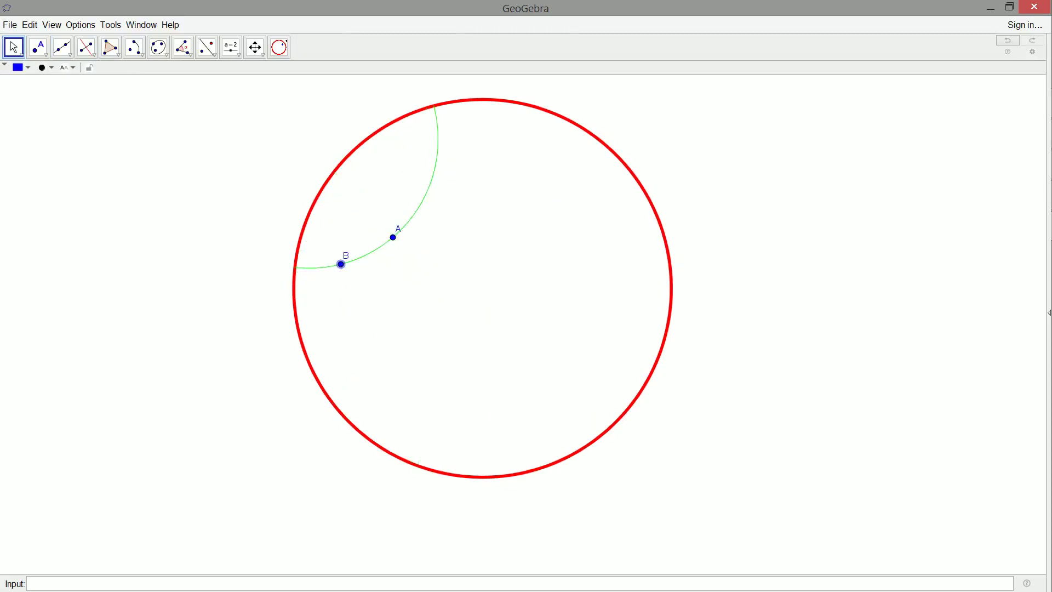
pyautogui.moveTo(394, 244)
pyautogui.mouseDown()
pyautogui.moveTo(436, 335)
pyautogui.moveTo(392, 391)
pyautogui.moveTo(578, 253)
pyautogui.moveTo(419, 167)
pyautogui.mouseUp()
pyautogui.moveTo(341, 266)
pyautogui.mouseDown()
pyautogui.moveTo(379, 293)
pyautogui.moveTo(364, 269)
pyautogui.mouseUp()
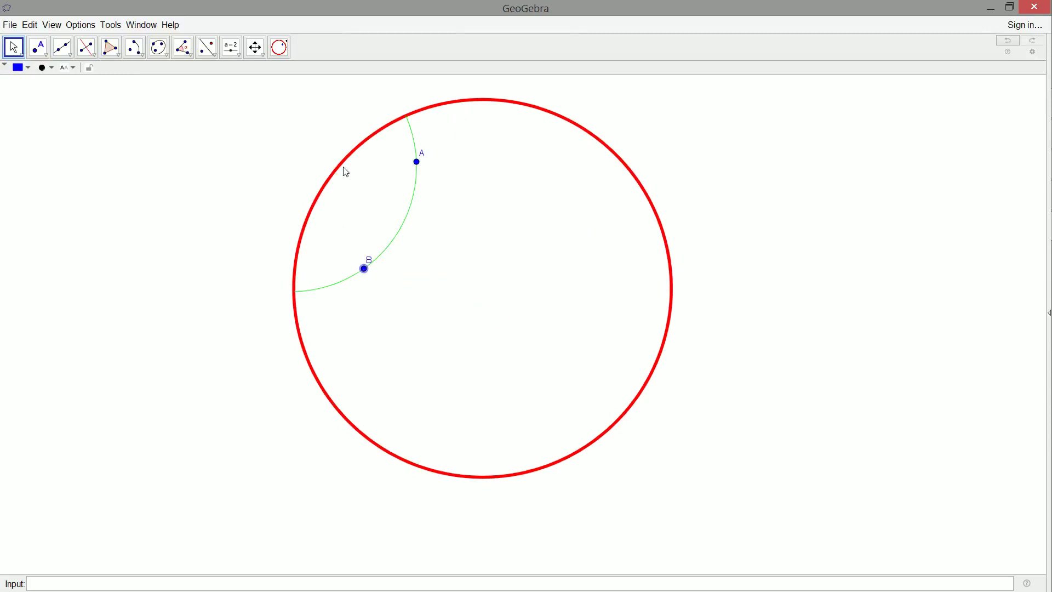
# Create a new tool with point A, point B and circle c as inputs
pyautogui.click(110, 25)
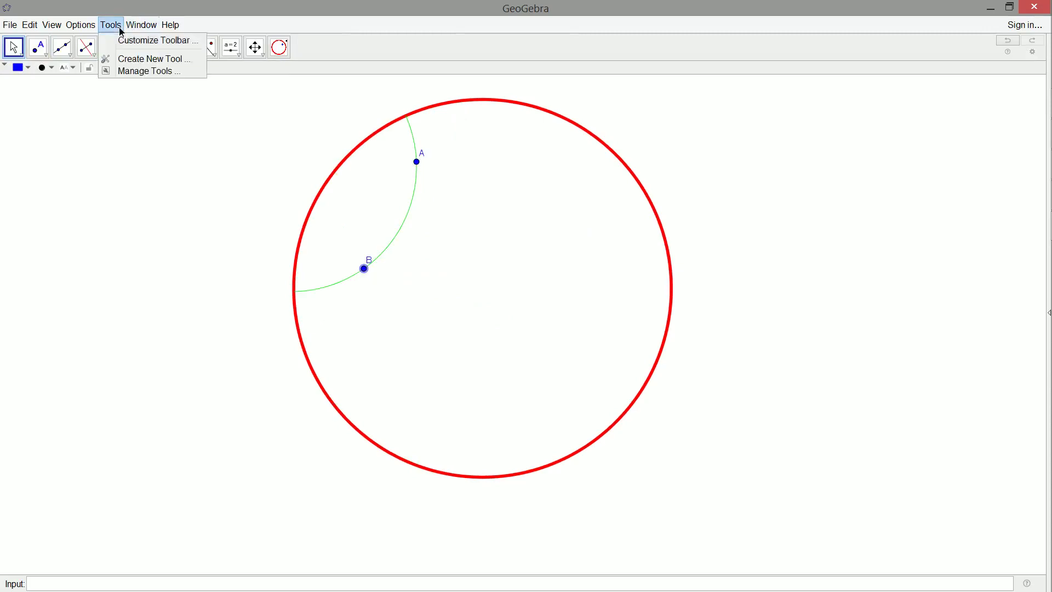
pyautogui.click(136, 61)
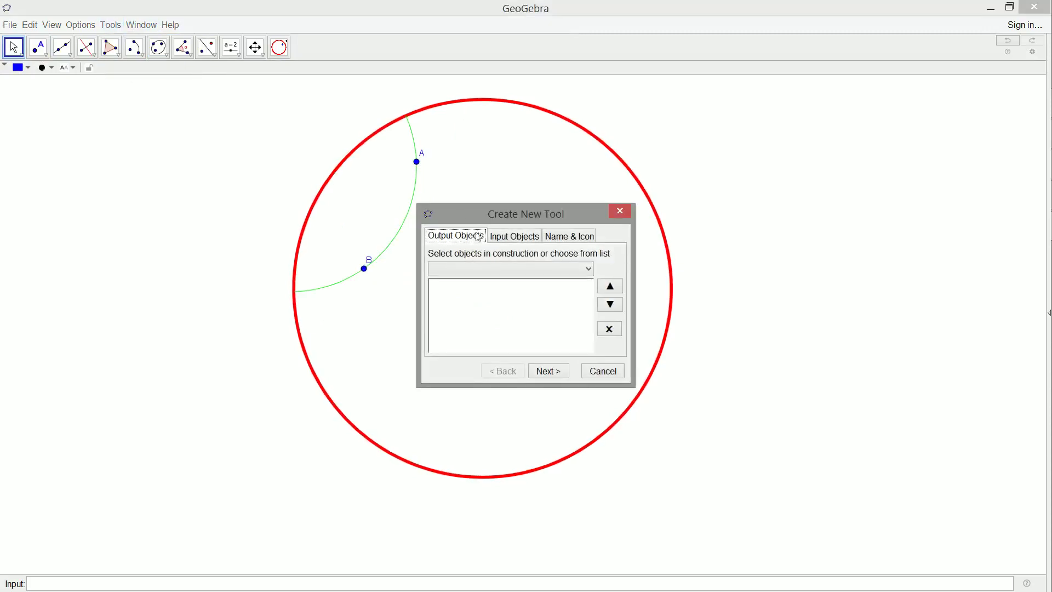
pyautogui.click(497, 238)
pyautogui.click(589, 271)
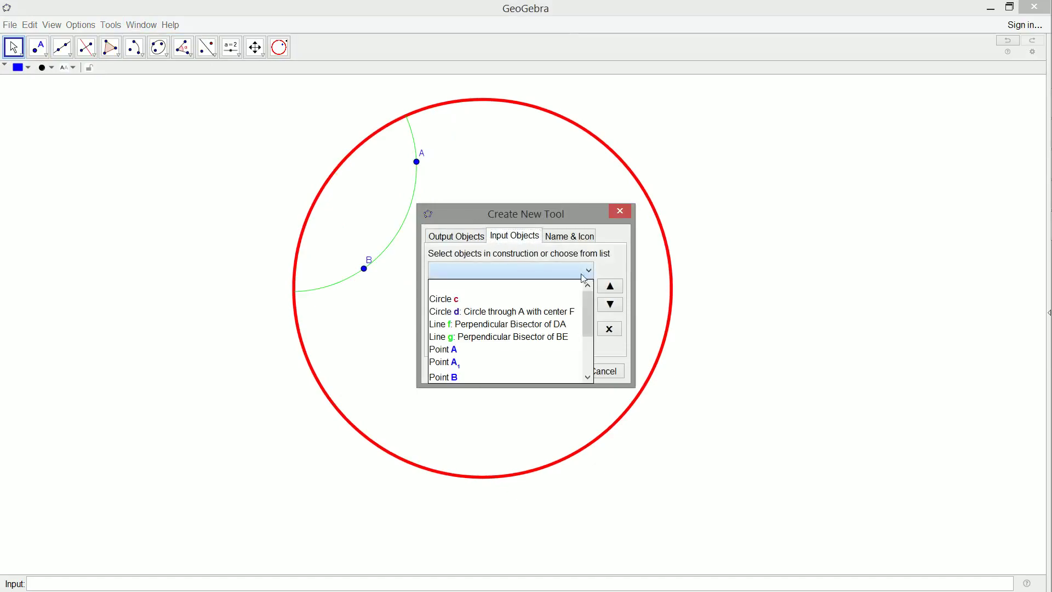
pyautogui.click(499, 348)
pyautogui.click(582, 276)
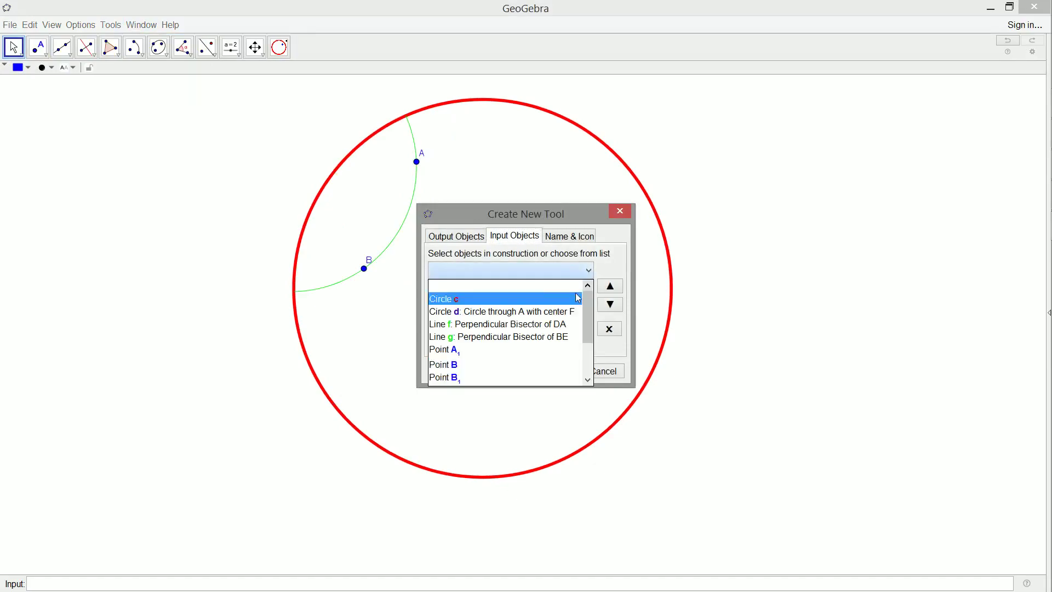
pyautogui.click(524, 368)
pyautogui.click(587, 279)
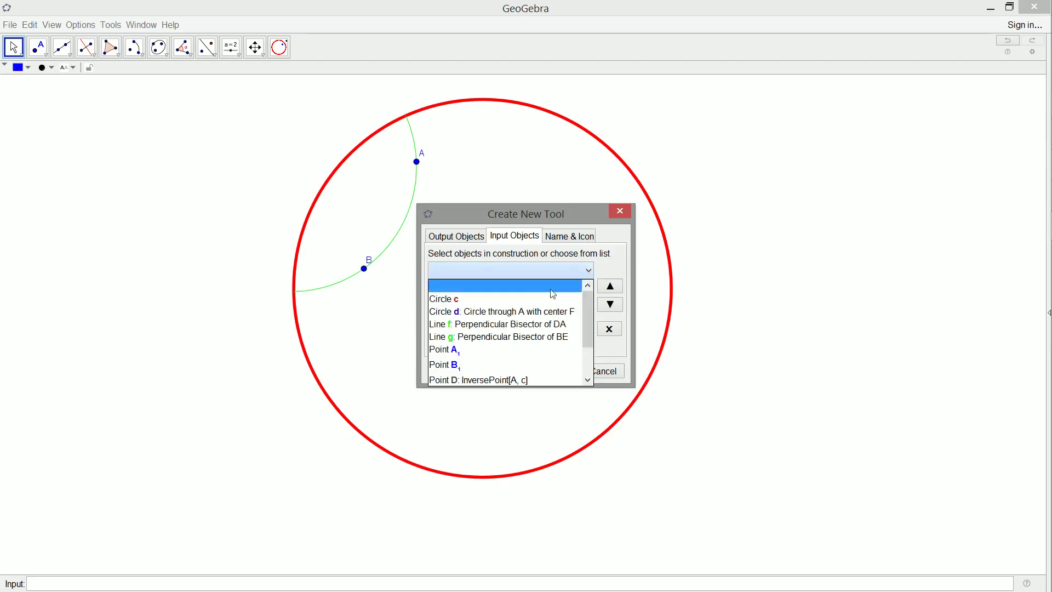
pyautogui.click(520, 297)
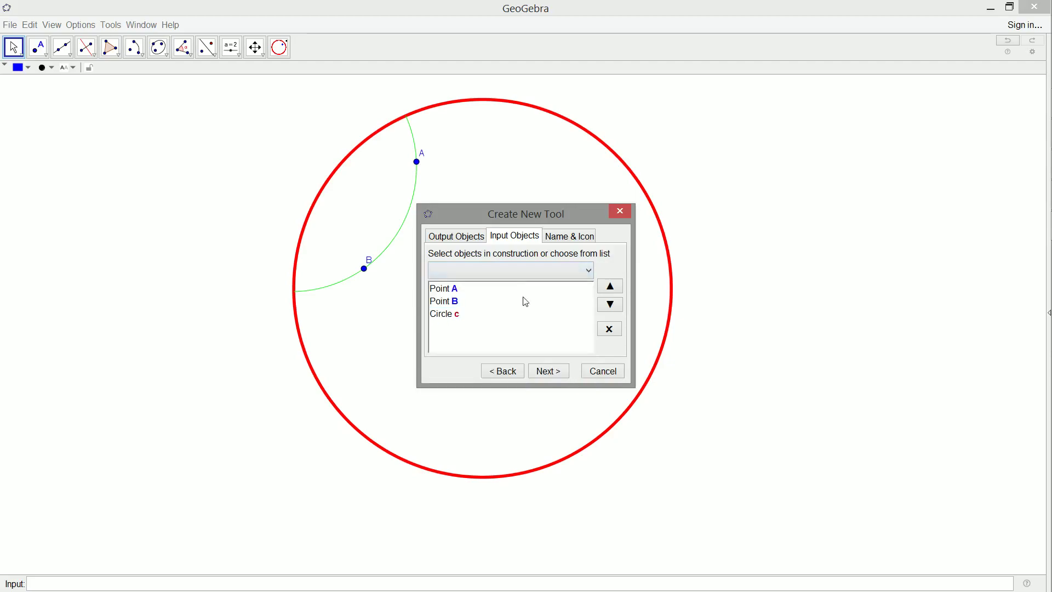
# Set arc e as the custom tool's output object
pyautogui.click(468, 239)
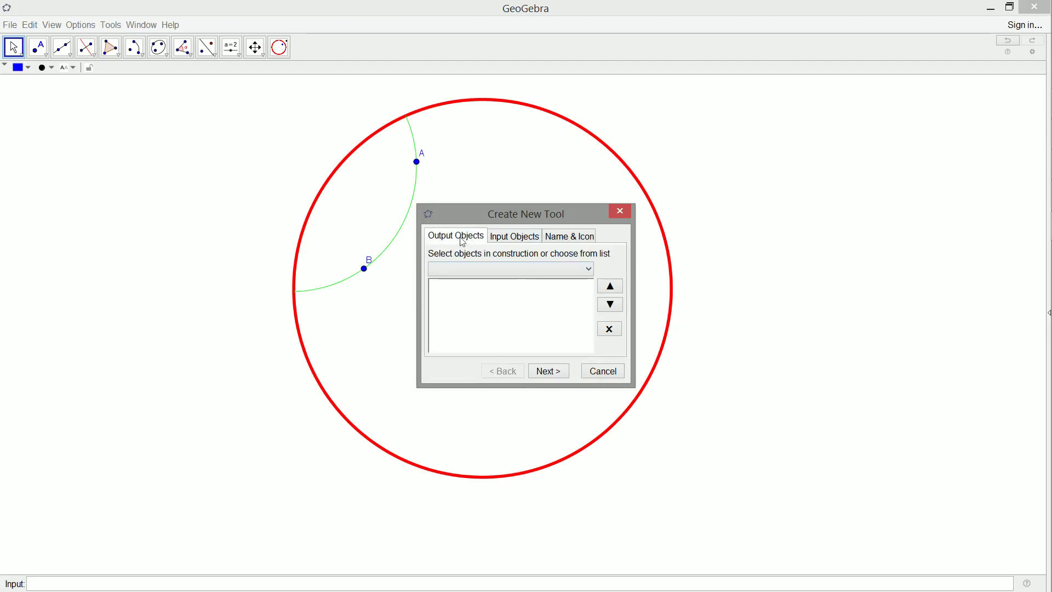
pyautogui.click(589, 271)
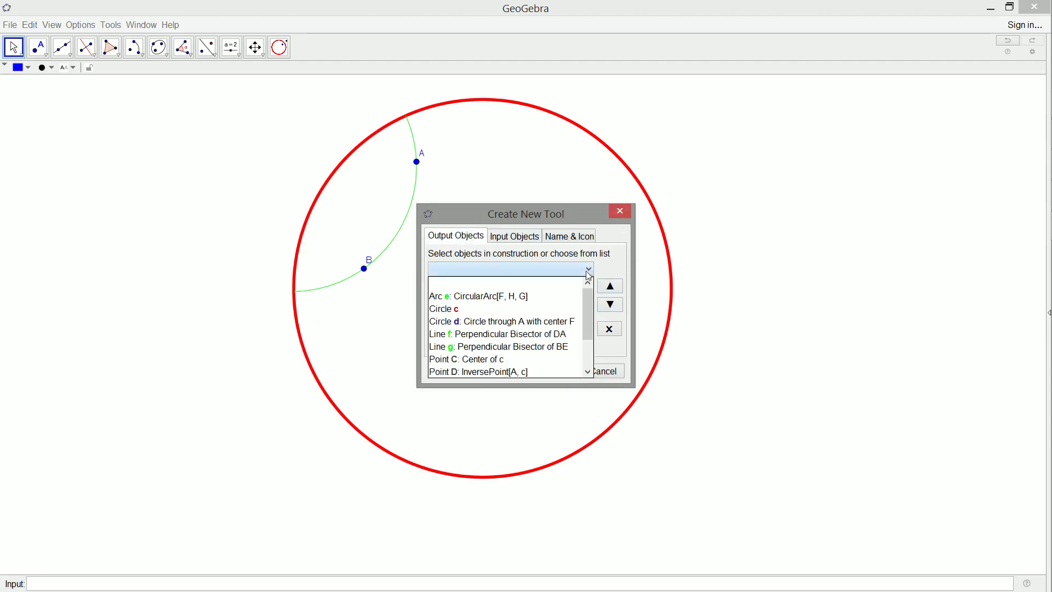
pyautogui.moveTo(583, 317); pyautogui.dragTo(590, 372)
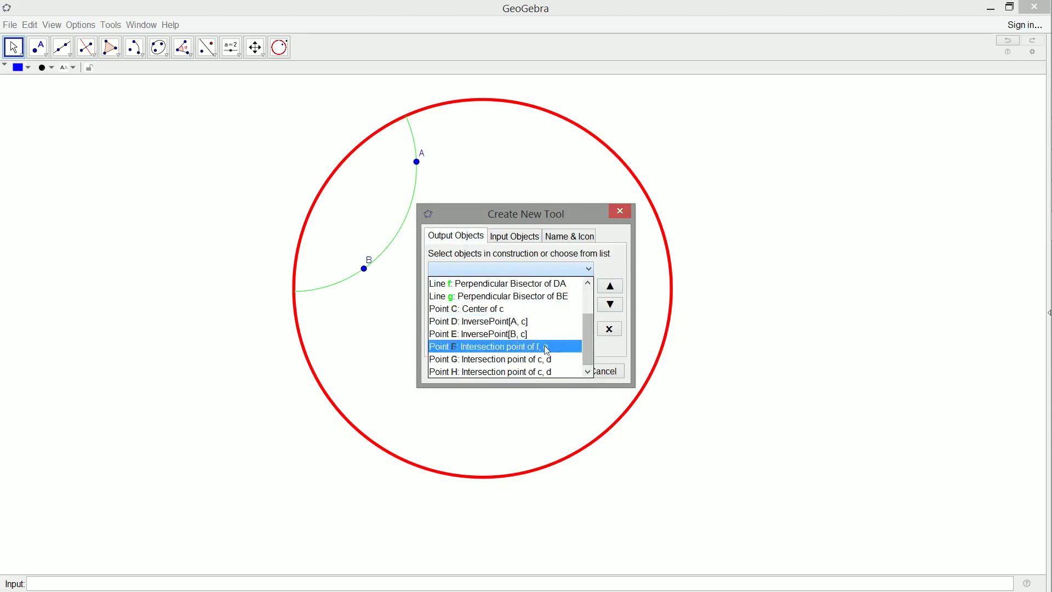
pyautogui.moveTo(589, 354); pyautogui.dragTo(591, 326)
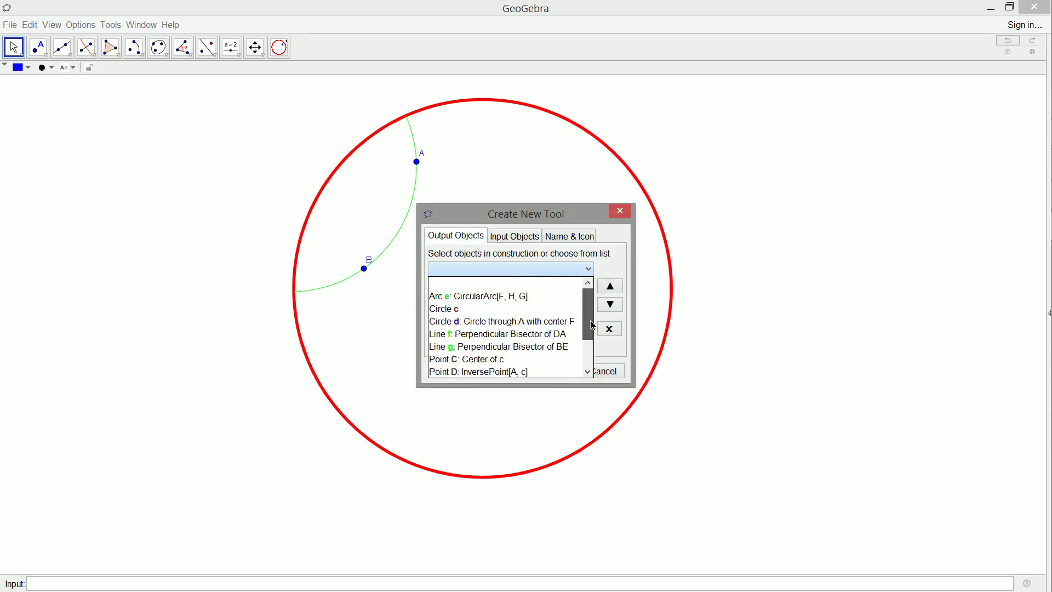
pyautogui.click(543, 296)
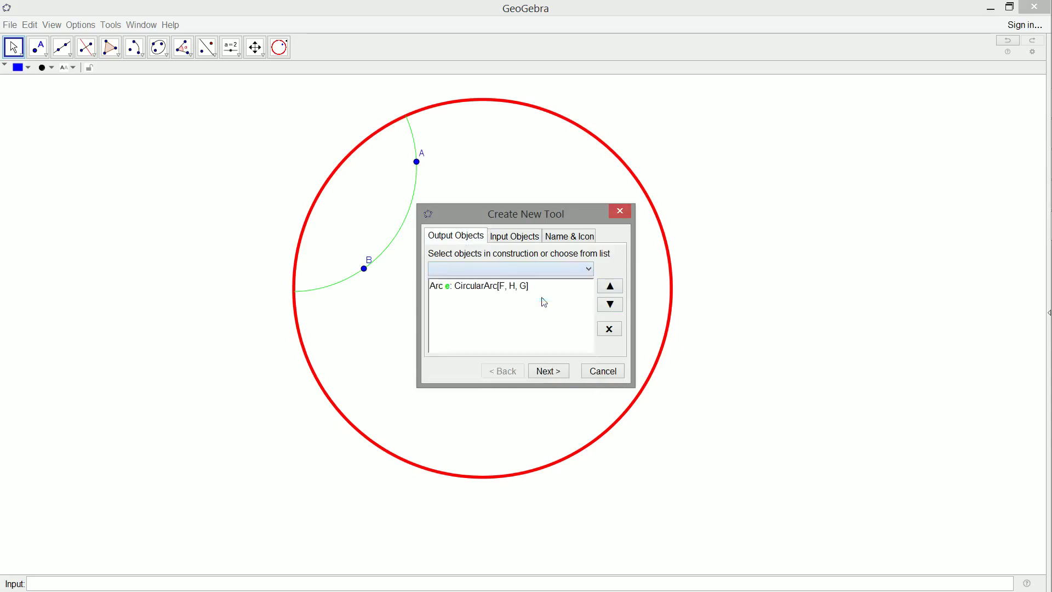
# Name the tool 'Hyperbolic Line', correcting a misspelling
pyautogui.click(567, 236)
pyautogui.write('H')
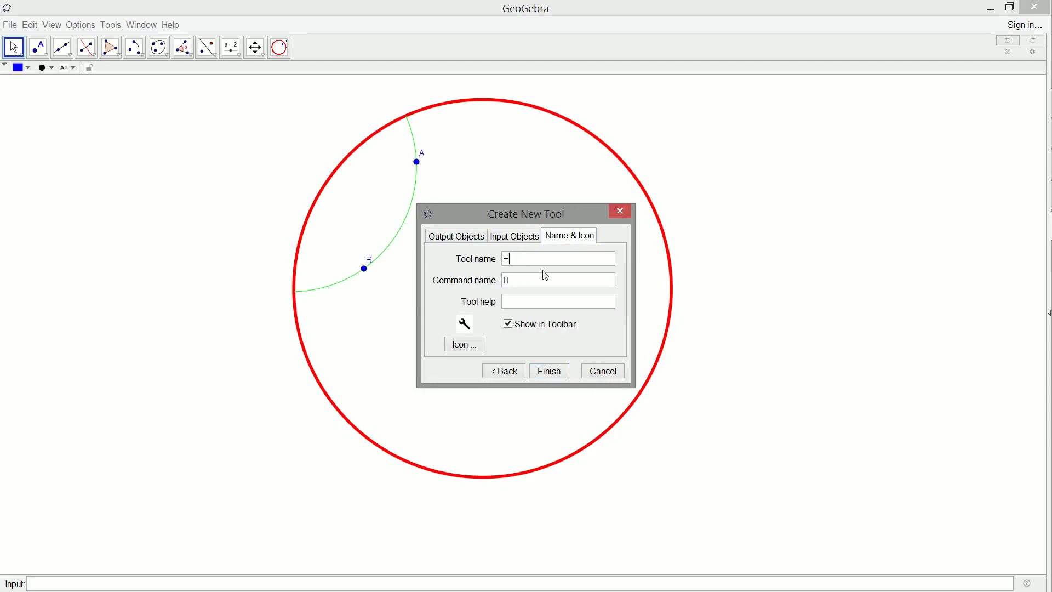
pyautogui.write('ybolic')
pyautogui.press('BackSpace')
pyautogui.press('BackSpace')
pyautogui.press('BackSpace')
pyautogui.press('BackSpace')
pyautogui.press('BackSpace')
pyautogui.write('perbolic L')
pyautogui.write('ine')
# Use the HyperbolicLine image as the icon and finish creating the tool
pyautogui.click(479, 348)
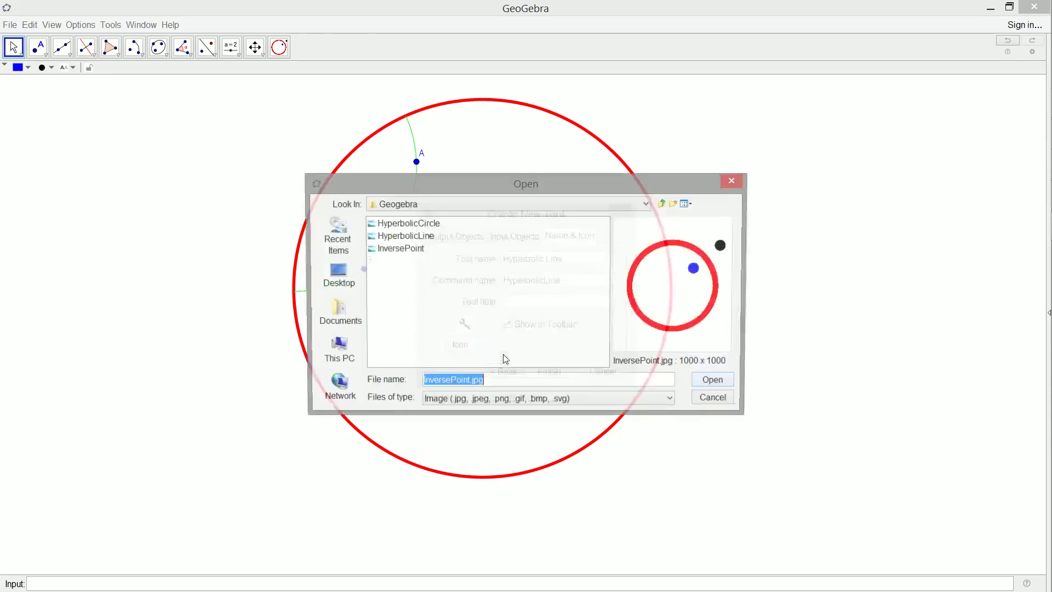
pyautogui.doubleClick(424, 239)
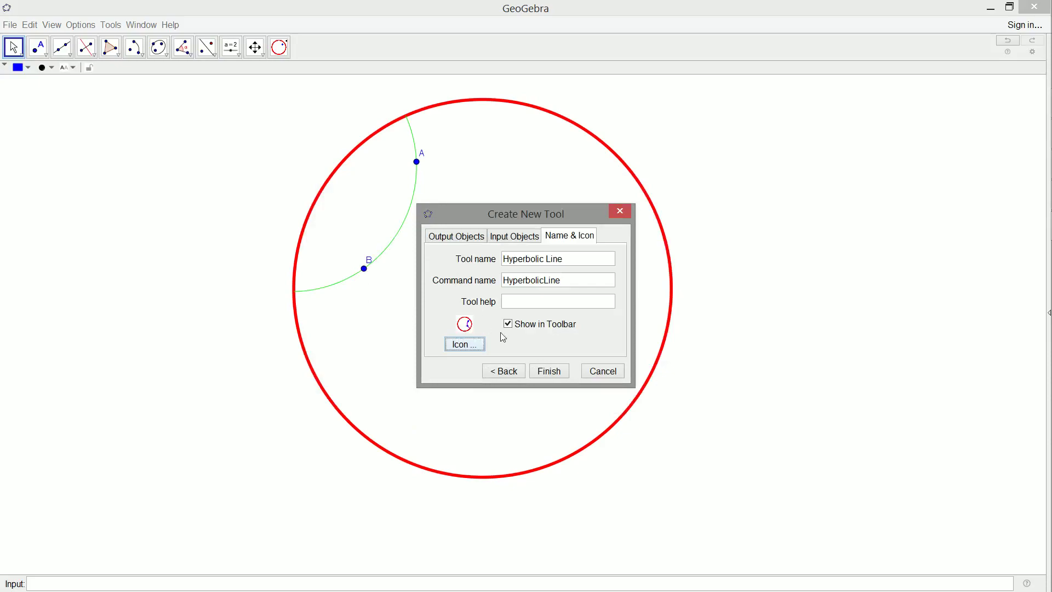
pyautogui.click(550, 372)
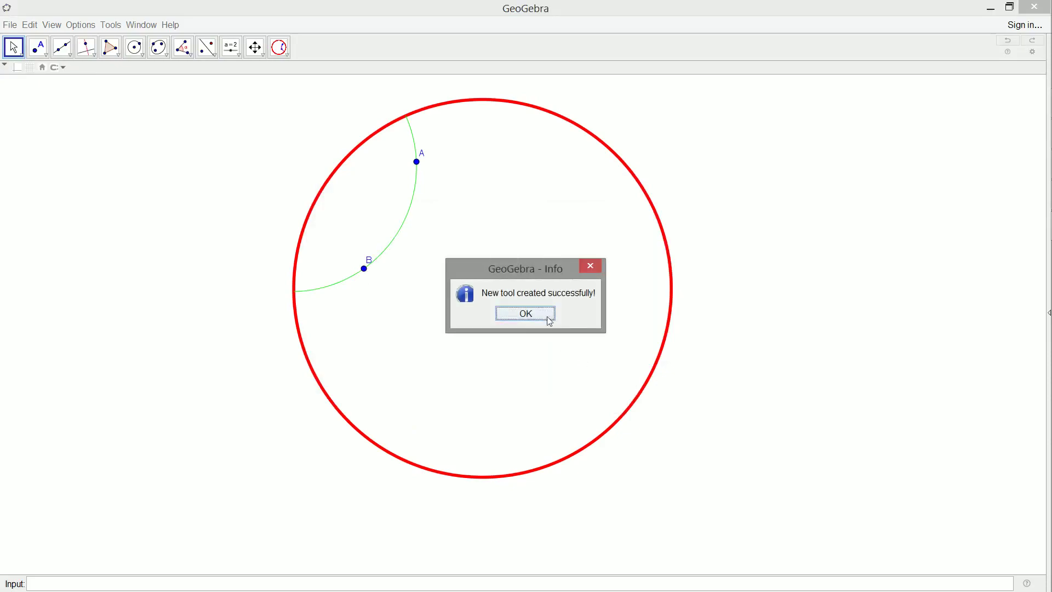
pyautogui.click(546, 313)
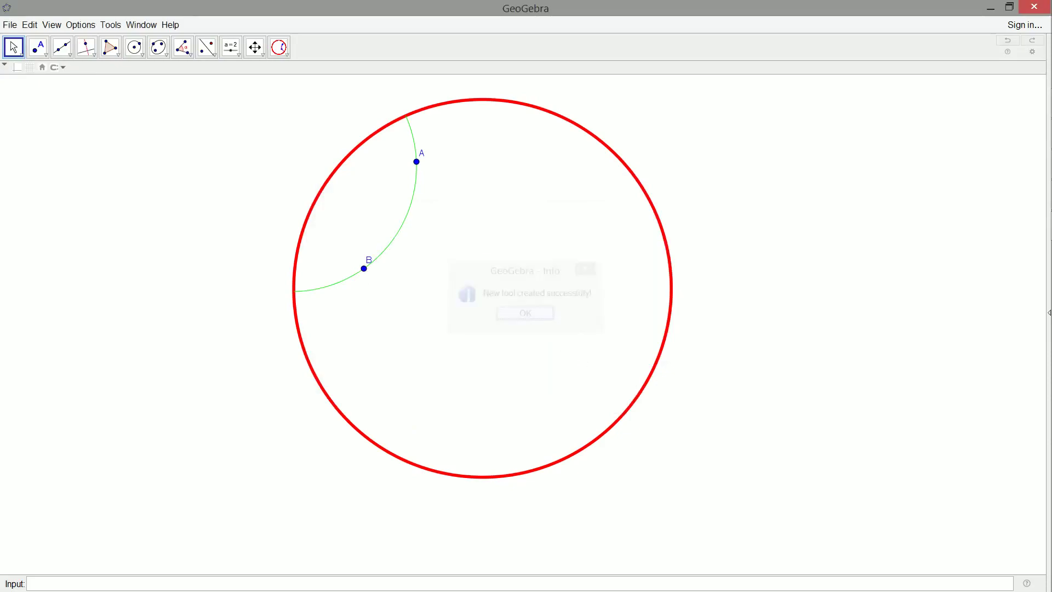
# Use the custom Hyperbolic Line tool to draw a lower arc, a right-side arc, and an arc through A
pyautogui.click(280, 49)
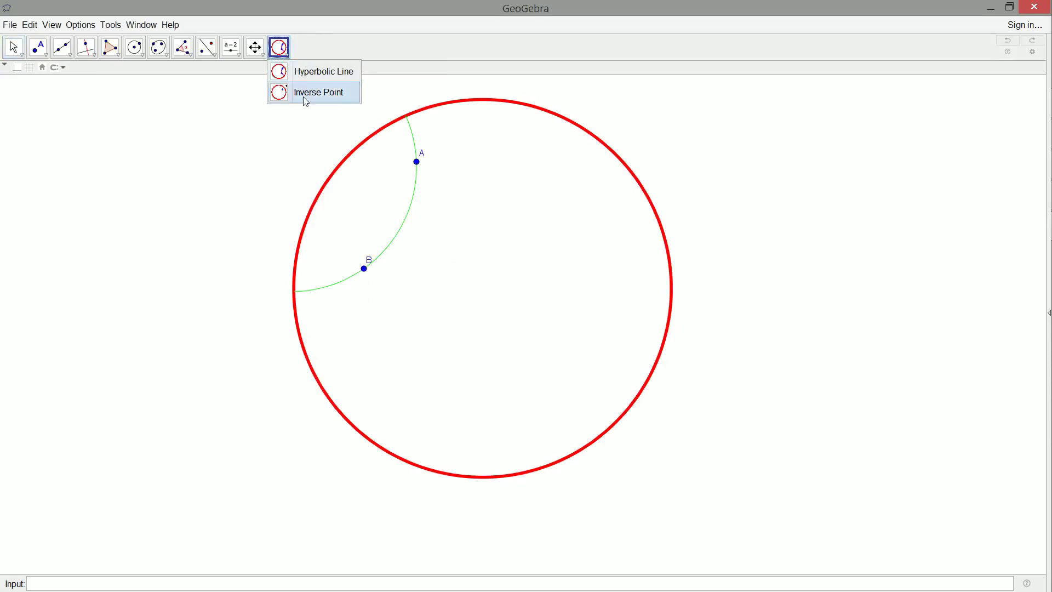
pyautogui.click(314, 72)
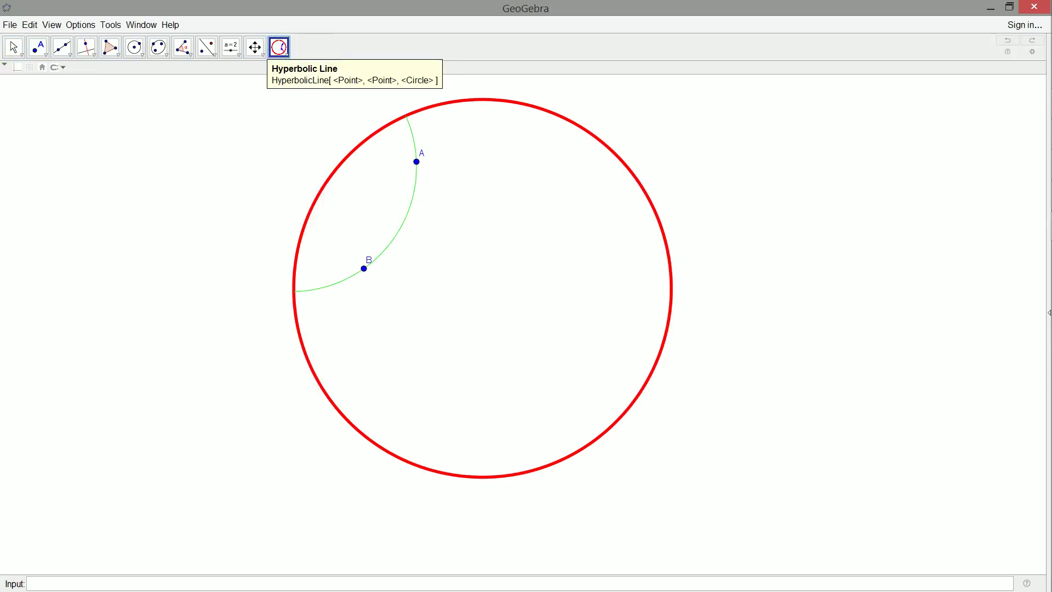
pyautogui.click(530, 366)
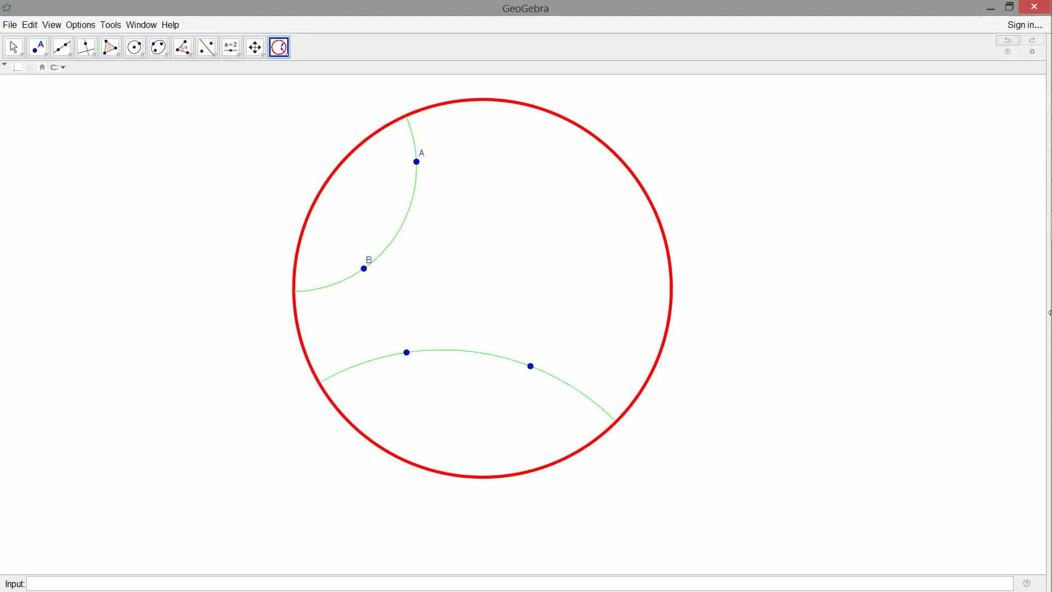
pyautogui.click(581, 178)
pyautogui.click(599, 305)
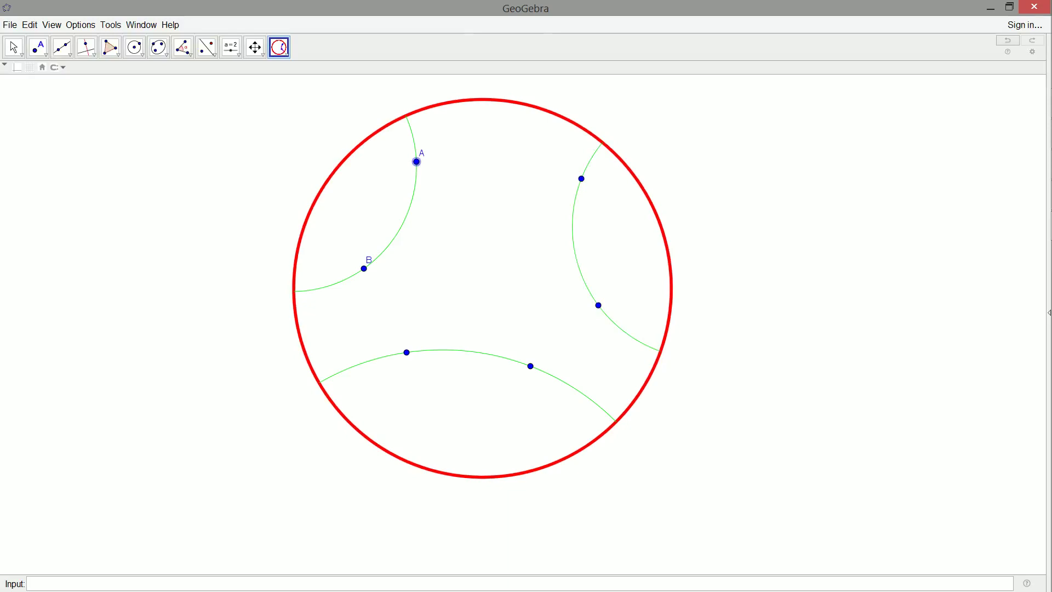
pyautogui.click(505, 183)
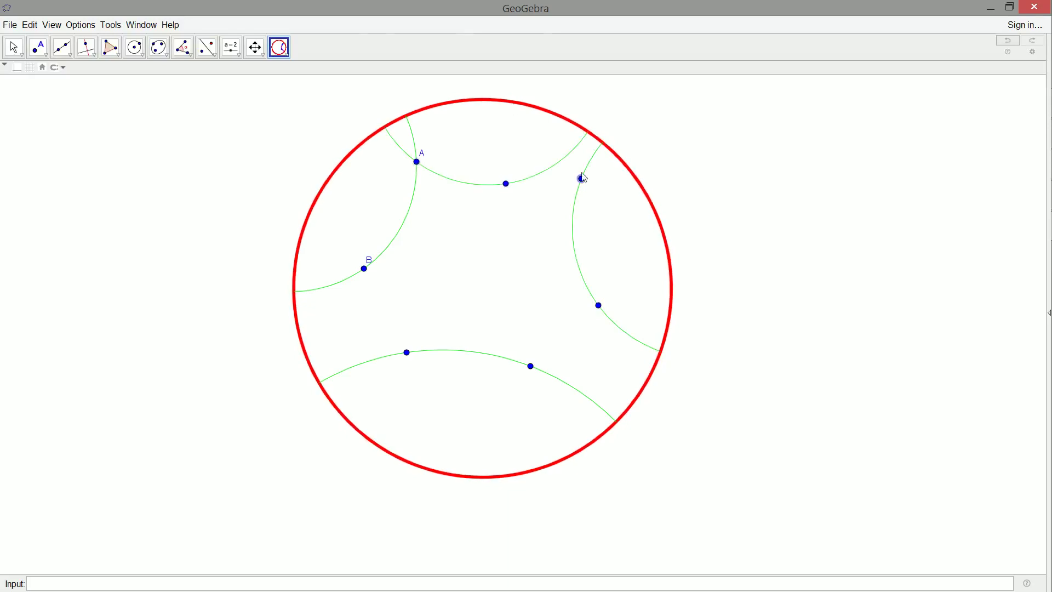